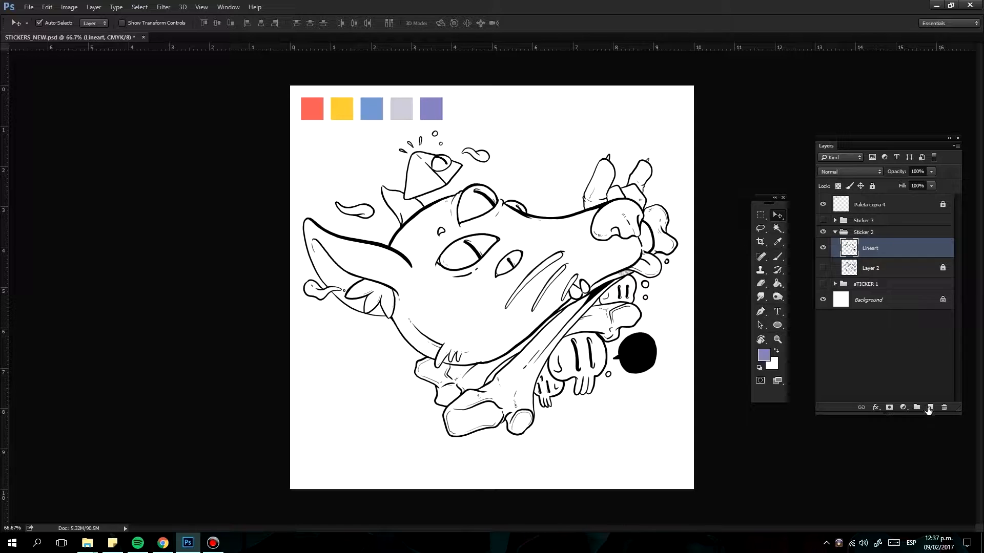
# Add a new empty layer beneath the Lineart layer in the Sticker 2 group.
pyautogui.keyDown('ctrl'); pyautogui.click(929, 407); pyautogui.keyUp('ctrl')
# Group the new layer as Color and make Layer 20 active with the Lasso ready.
pyautogui.hotkey('ctrl', 'g')
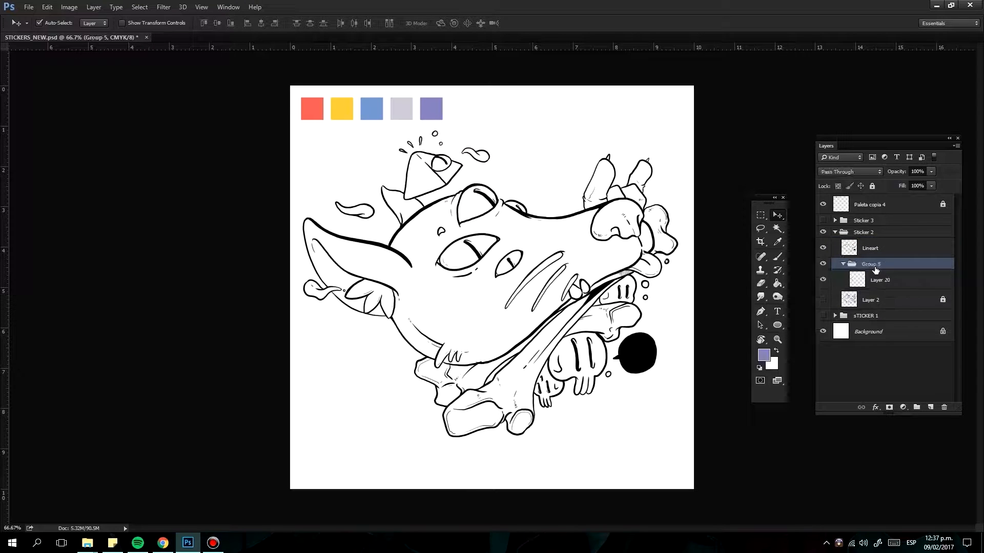
pyautogui.doubleClick(877, 265)
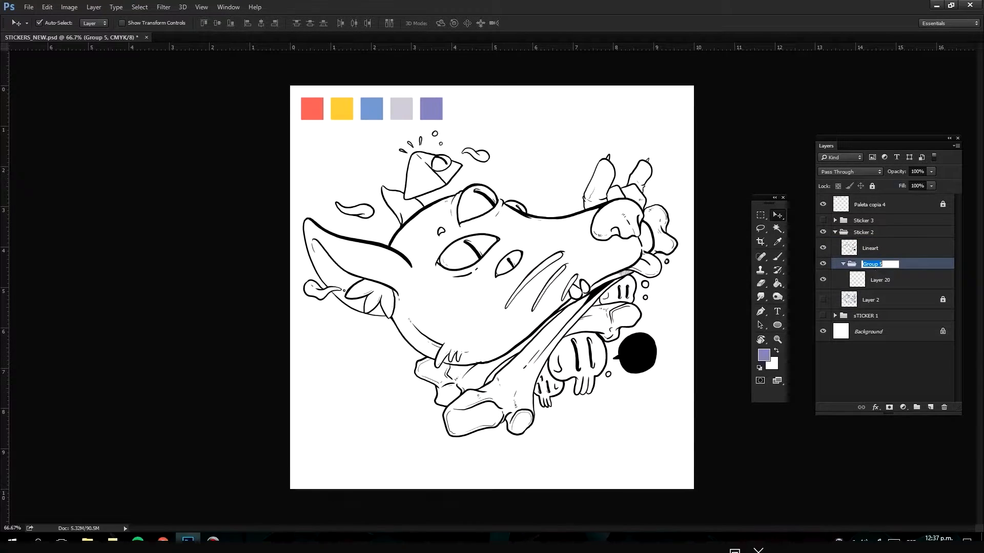
pyautogui.write('Color')
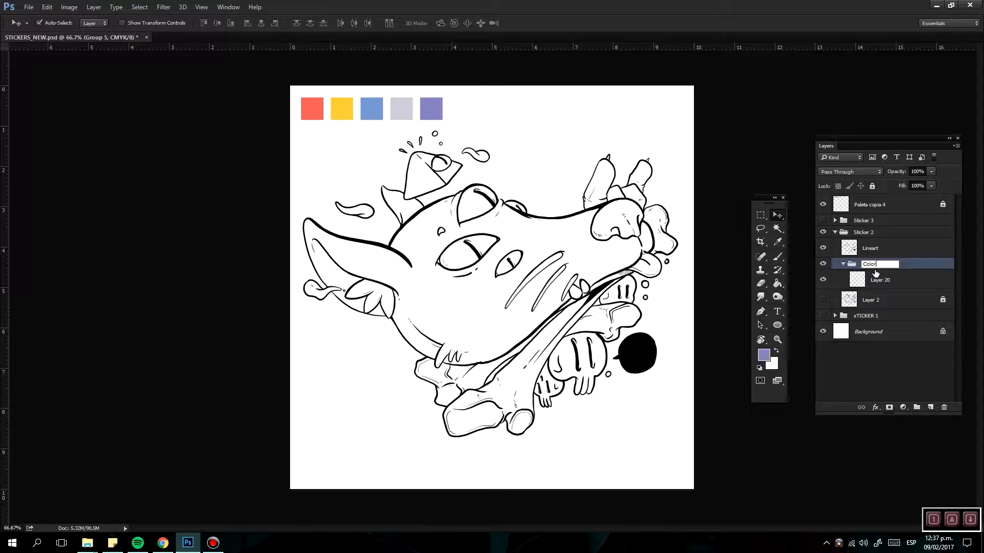
pyautogui.press('Return')
pyautogui.click(878, 280)
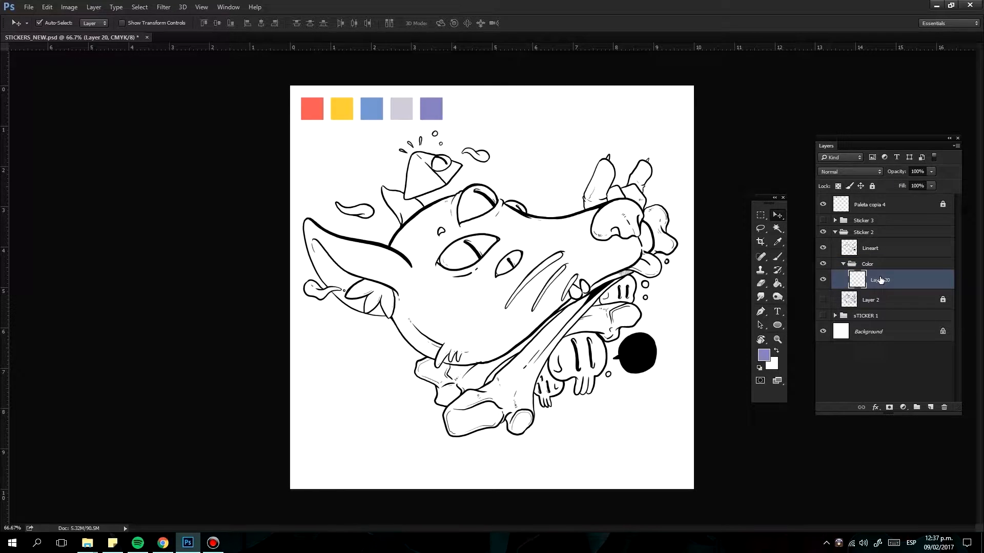
pyautogui.click(762, 229)
pyautogui.scroll(3, 606, 312)
# Rotate the view and lasso the shape under the hat and the head's edge.
pyautogui.press('r')
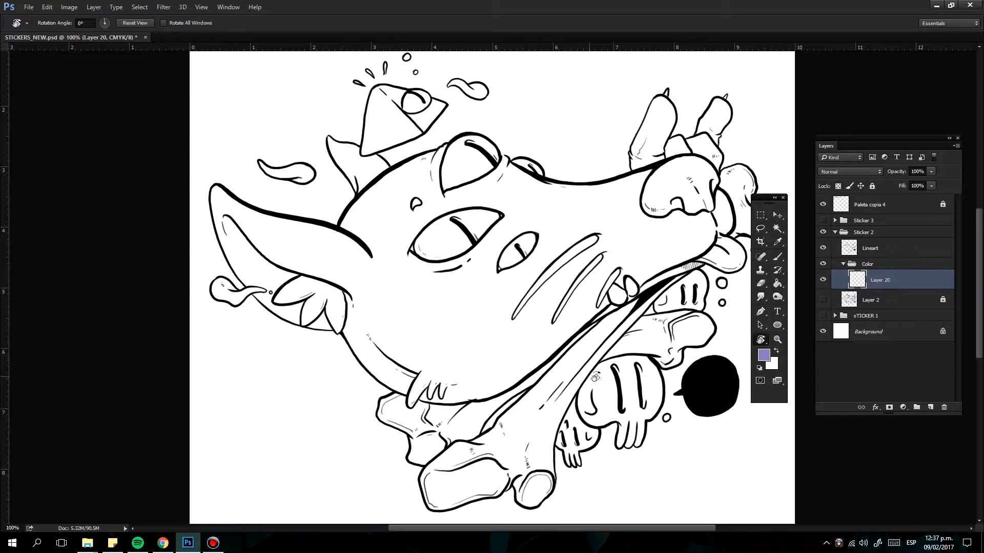
pyautogui.moveTo(606, 312); pyautogui.dragTo(596, 333)
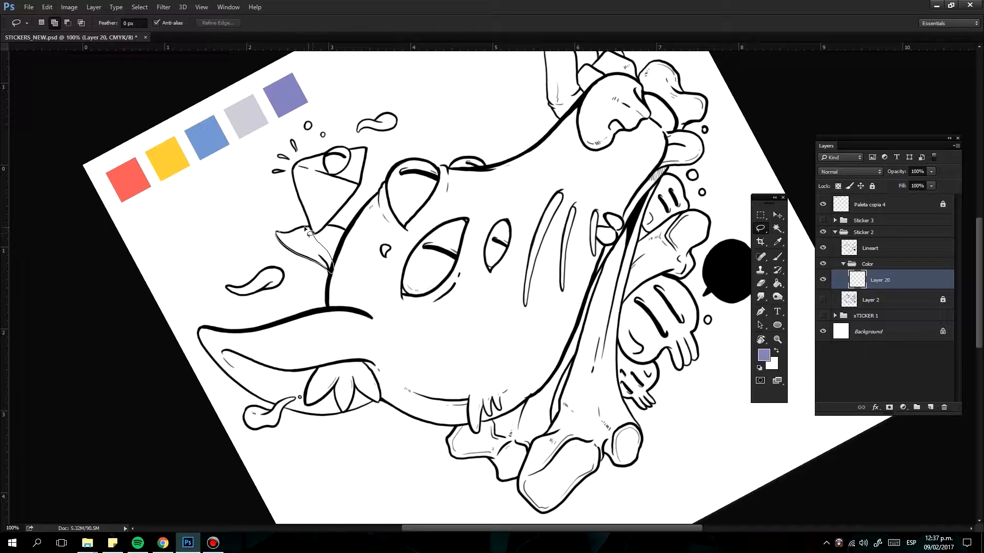
pyautogui.moveTo(290, 235); pyautogui.dragTo(340, 232)
pyautogui.moveTo(389, 190); pyautogui.dragTo(393, 334)
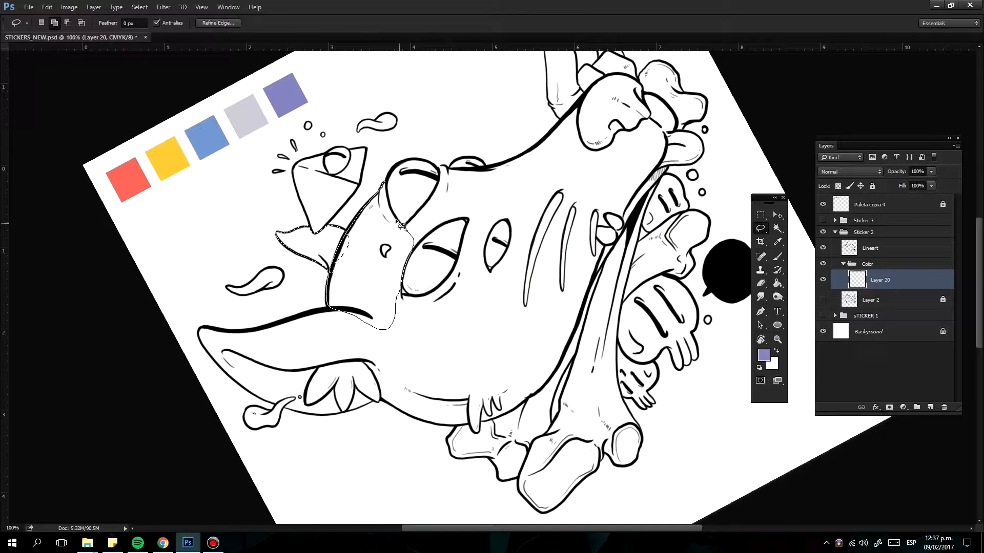
pyautogui.moveTo(407, 292)
pyautogui.mouseDown()
pyautogui.moveTo(392, 191)
pyautogui.moveTo(415, 244)
pyautogui.moveTo(391, 192)
pyautogui.moveTo(446, 185)
pyautogui.mouseUp()
pyautogui.moveTo(447, 186)
pyautogui.mouseDown()
pyautogui.moveTo(464, 268)
pyautogui.moveTo(415, 300)
pyautogui.moveTo(454, 346)
pyautogui.moveTo(476, 231)
pyautogui.mouseUp()
# Extend the selection along the ear and the snout edge.
pyautogui.press('r')
pyautogui.moveTo(471, 337)
pyautogui.mouseDown()
pyautogui.moveTo(431, 434)
pyautogui.moveTo(476, 438)
pyautogui.moveTo(531, 338)
pyautogui.moveTo(569, 333)
pyautogui.mouseUp()
pyautogui.moveTo(418, 431)
pyautogui.mouseDown()
pyautogui.moveTo(430, 457)
pyautogui.moveTo(473, 462)
pyautogui.moveTo(515, 441)
pyautogui.moveTo(535, 415)
pyautogui.moveTo(539, 338)
pyautogui.moveTo(550, 411)
pyautogui.moveTo(538, 384)
pyautogui.moveTo(569, 342)
pyautogui.moveTo(560, 350)
pyautogui.mouseUp()
pyautogui.moveTo(573, 304); pyautogui.dragTo(616, 323)
pyautogui.moveTo(615, 323)
pyautogui.mouseDown()
pyautogui.moveTo(568, 269)
pyautogui.moveTo(615, 142)
pyautogui.moveTo(562, 194)
pyautogui.moveTo(591, 304)
pyautogui.moveTo(630, 299)
pyautogui.moveTo(650, 261)
pyautogui.moveTo(648, 206)
pyautogui.moveTo(648, 279)
pyautogui.mouseUp()
pyautogui.scroll(5, 648, 278)
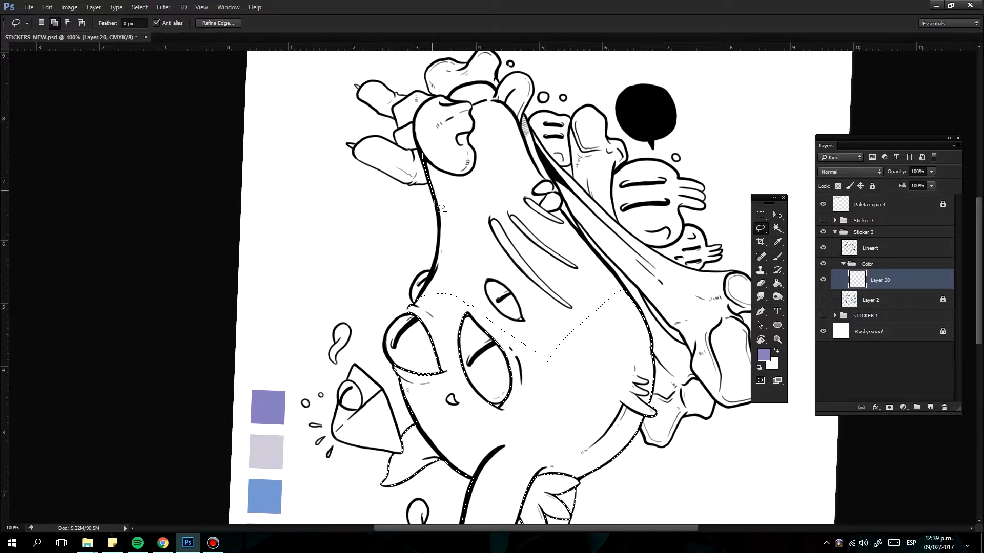
# Add the upper head and muzzle tip so the whole fox head is selected.
pyautogui.moveTo(419, 300); pyautogui.dragTo(471, 311)
pyautogui.moveTo(440, 198)
pyautogui.mouseDown()
pyautogui.moveTo(530, 331)
pyautogui.moveTo(508, 307)
pyautogui.mouseUp()
pyautogui.moveTo(438, 173)
pyautogui.mouseDown()
pyautogui.moveTo(461, 208)
pyautogui.moveTo(632, 301)
pyautogui.moveTo(557, 211)
pyautogui.moveTo(538, 153)
pyautogui.moveTo(477, 143)
pyautogui.moveTo(527, 135)
pyautogui.moveTo(569, 208)
pyautogui.moveTo(564, 198)
pyautogui.moveTo(492, 192)
pyautogui.moveTo(461, 93)
pyautogui.moveTo(500, 96)
pyautogui.moveTo(507, 146)
pyautogui.mouseUp()
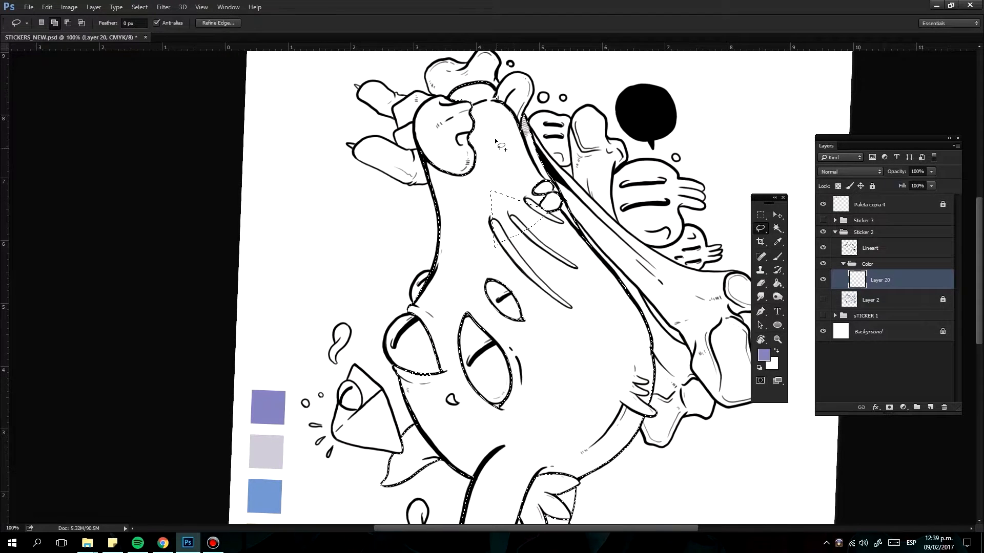
pyautogui.moveTo(375, 173)
pyautogui.mouseDown()
pyautogui.moveTo(434, 188)
pyautogui.moveTo(404, 150)
pyautogui.moveTo(400, 114)
pyautogui.moveTo(412, 101)
pyautogui.moveTo(439, 105)
pyautogui.moveTo(415, 130)
pyautogui.moveTo(419, 177)
pyautogui.moveTo(362, 93)
pyautogui.moveTo(400, 112)
pyautogui.mouseUp()
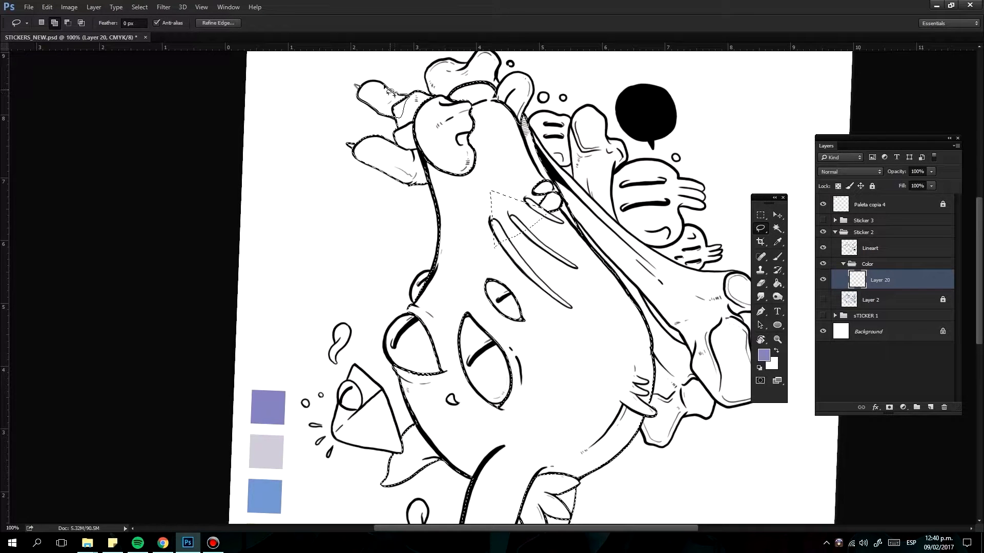
pyautogui.press('g')
# Add a missed region, straighten the canvas and fill the head selection with palette red.
pyautogui.hotkey('ctrl', '0')
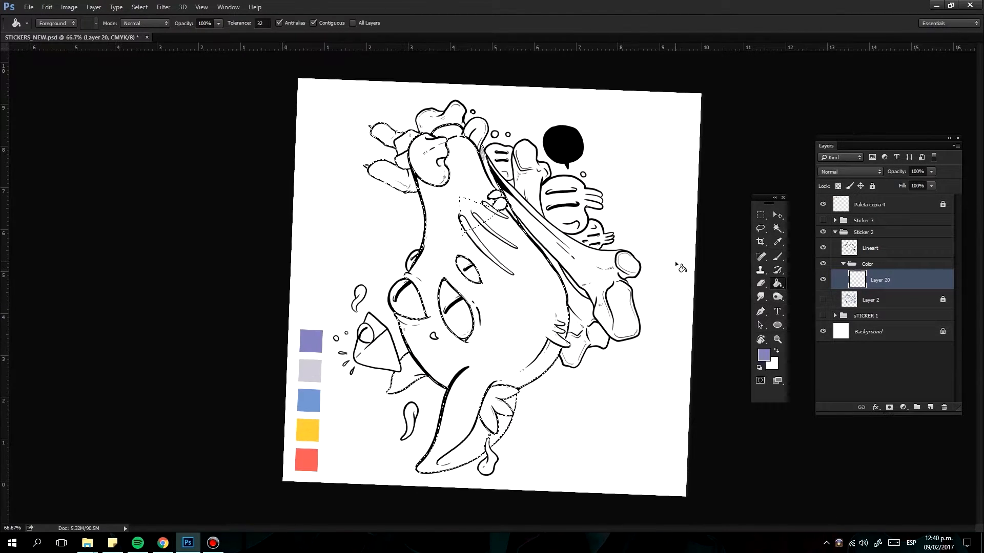
pyautogui.press('l')
pyautogui.moveTo(462, 211); pyautogui.dragTo(503, 221)
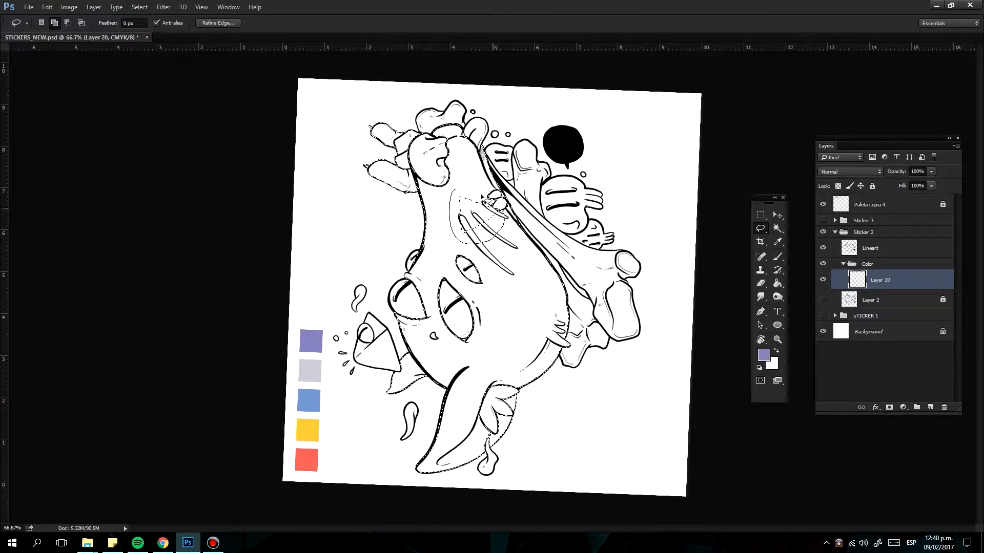
pyautogui.press('r')
pyautogui.moveTo(657, 243); pyautogui.dragTo(697, 307)
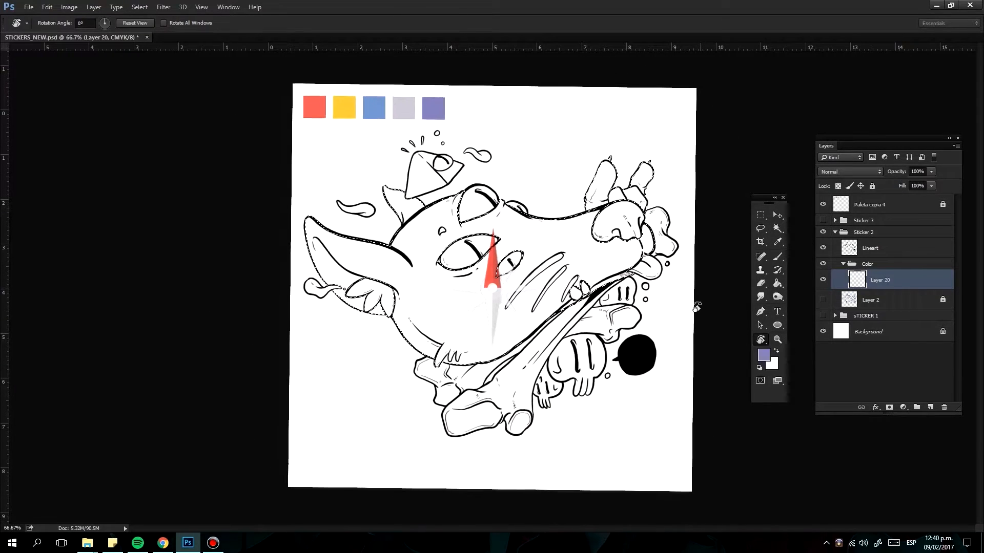
pyautogui.press('Escape')
pyautogui.press('g')
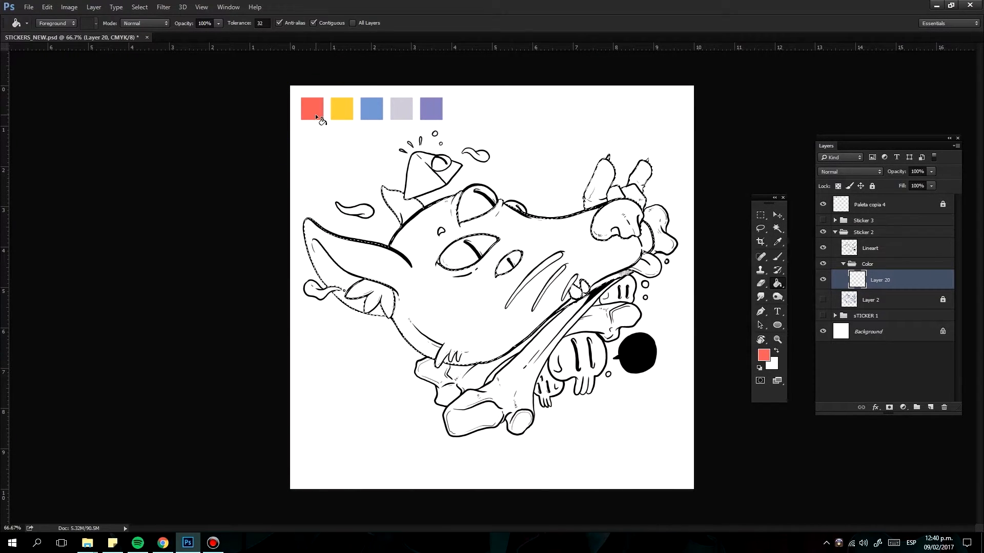
pyautogui.keyDown('alt'); pyautogui.click(315, 111); pyautogui.keyUp('alt')
pyautogui.click(573, 300)
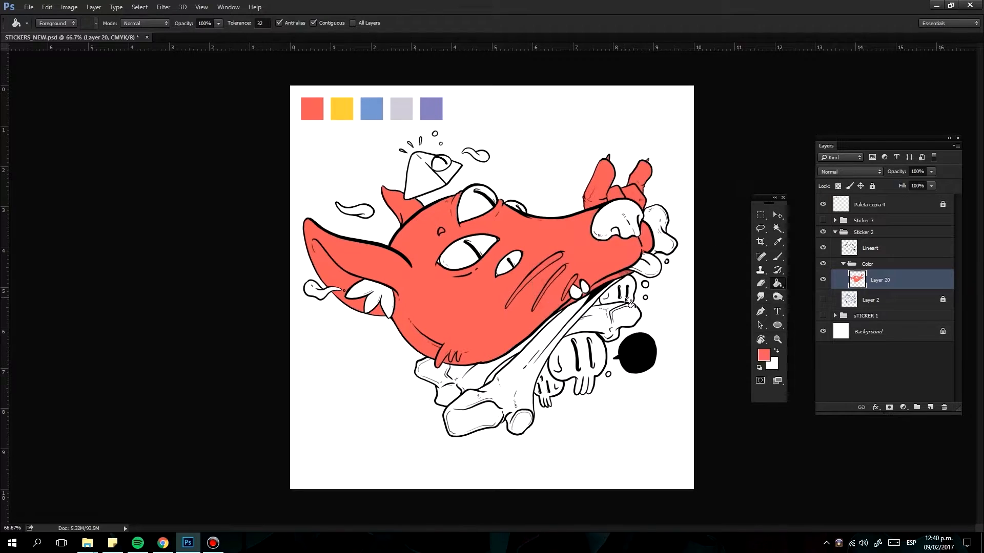
# On a new Layer 21, lasso the tongue and fill it with palette purple.
pyautogui.press('l')
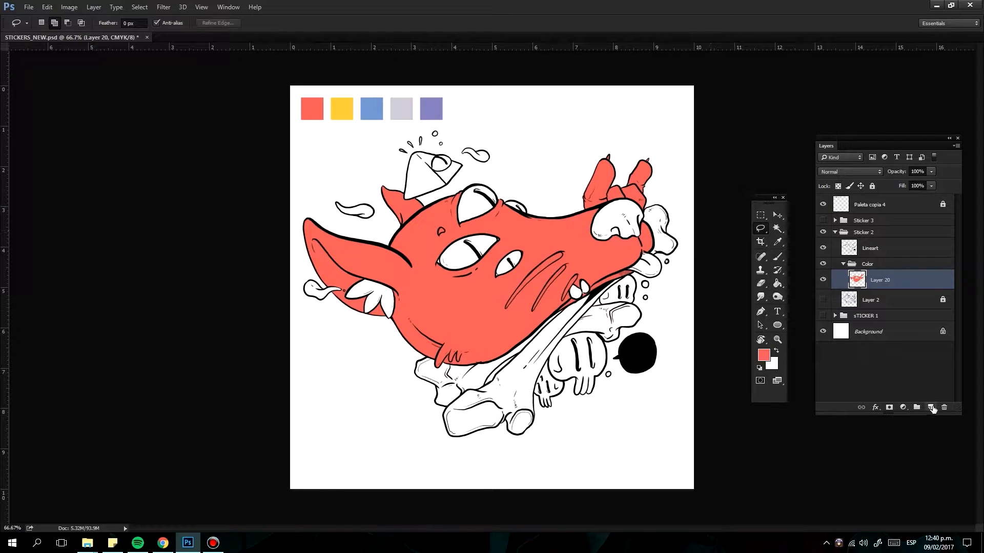
pyautogui.click(933, 408)
pyautogui.scroll(2, 670, 284)
pyautogui.moveTo(676, 298)
pyautogui.mouseDown()
pyautogui.moveTo(626, 269)
pyautogui.moveTo(618, 283)
pyautogui.moveTo(670, 289)
pyautogui.mouseUp()
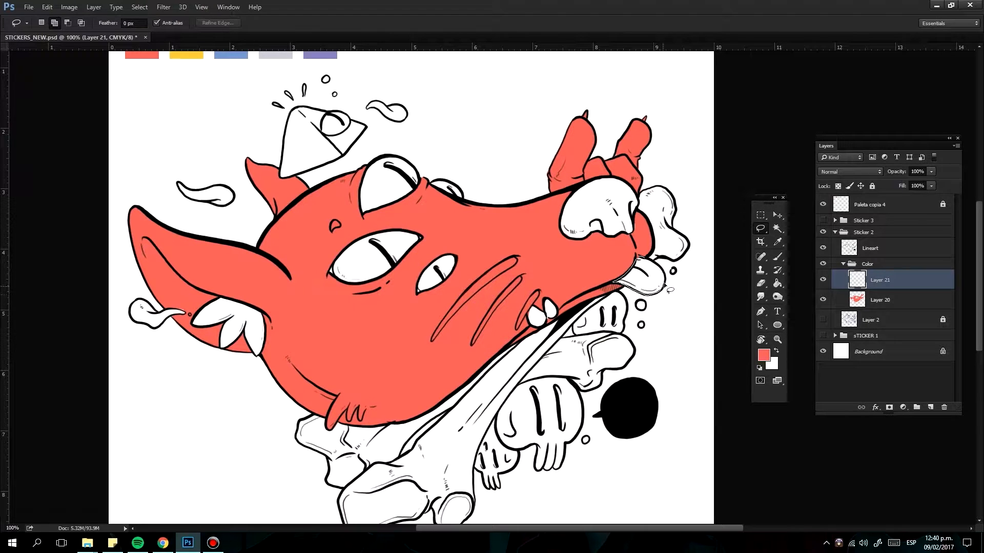
pyautogui.moveTo(644, 263); pyautogui.dragTo(661, 289)
pyautogui.click(778, 284)
pyautogui.keyDown('alt'); pyautogui.click(319, 52); pyautogui.keyUp('alt')
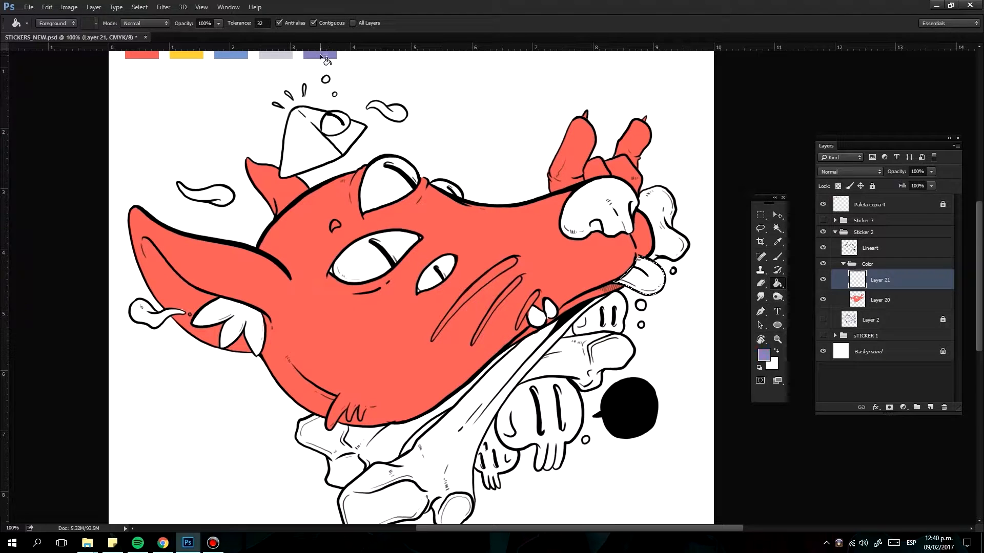
pyautogui.click(652, 280)
# Back on the red layer, brush red into small gaps near the tongue.
pyautogui.click(659, 345)
pyautogui.hotkey('alt', '[')
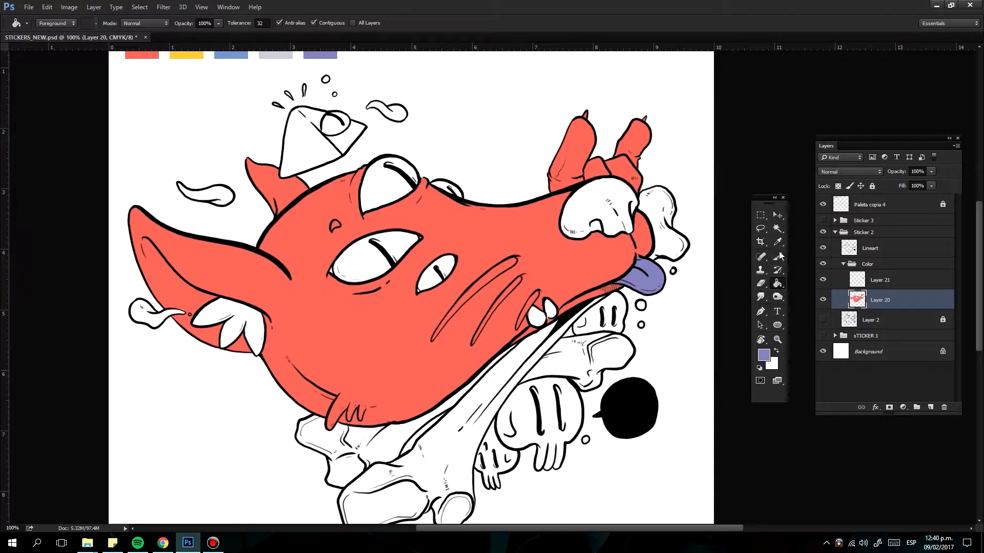
pyautogui.press('b')
pyautogui.keyDown('alt'); pyautogui.click(608, 255); pyautogui.keyUp('alt')
pyautogui.moveTo(628, 248); pyautogui.dragTo(626, 281)
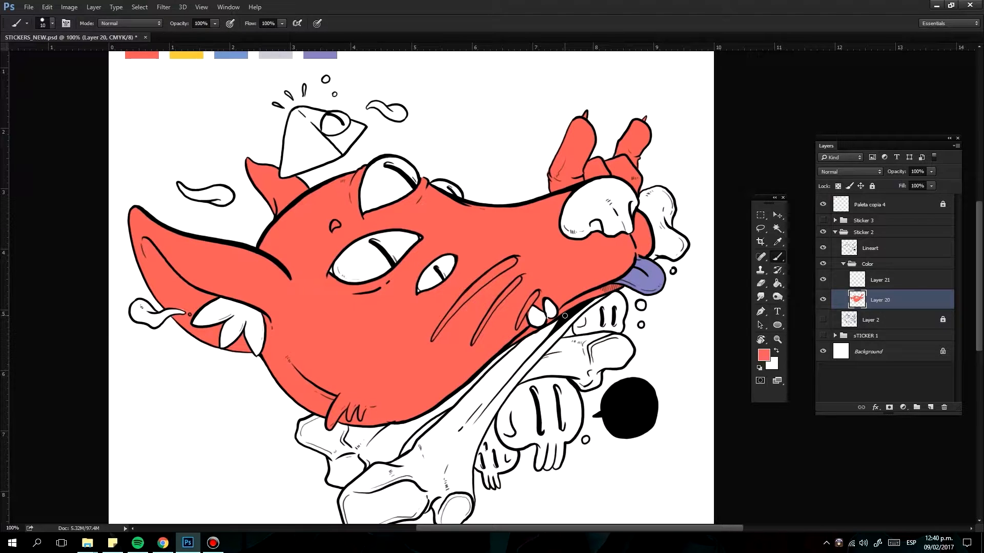
pyautogui.moveTo(538, 329); pyautogui.dragTo(639, 376)
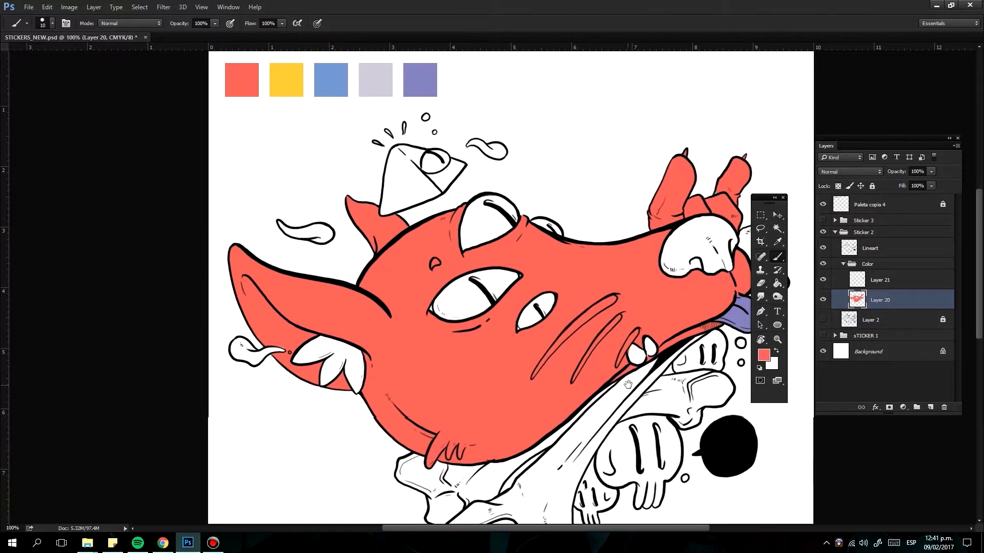
# Add a layer below the red fill and lasso both eyes.
pyautogui.click(649, 294)
pyautogui.click(929, 407)
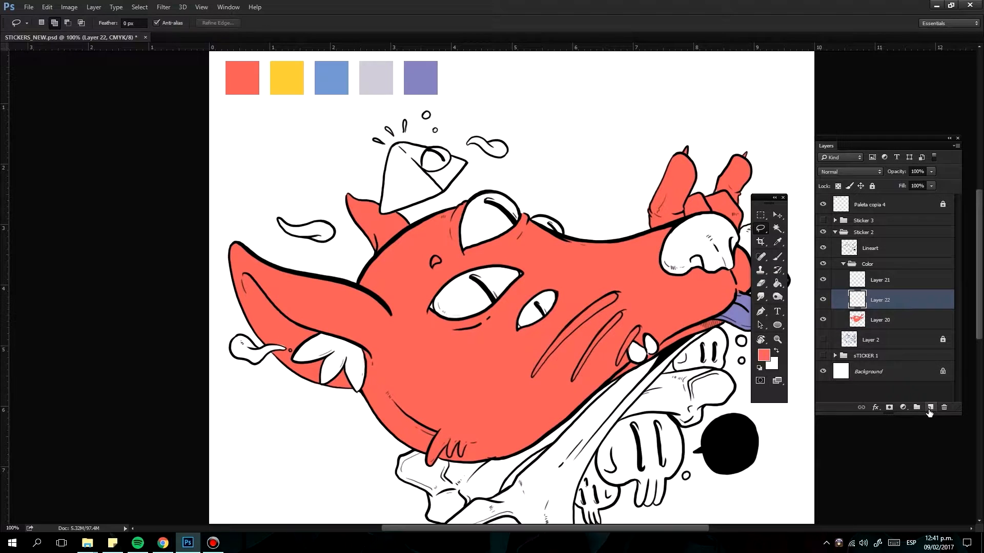
pyautogui.moveTo(884, 300); pyautogui.dragTo(891, 327)
pyautogui.moveTo(504, 261); pyautogui.dragTo(542, 323)
pyautogui.moveTo(538, 220); pyautogui.dragTo(558, 234)
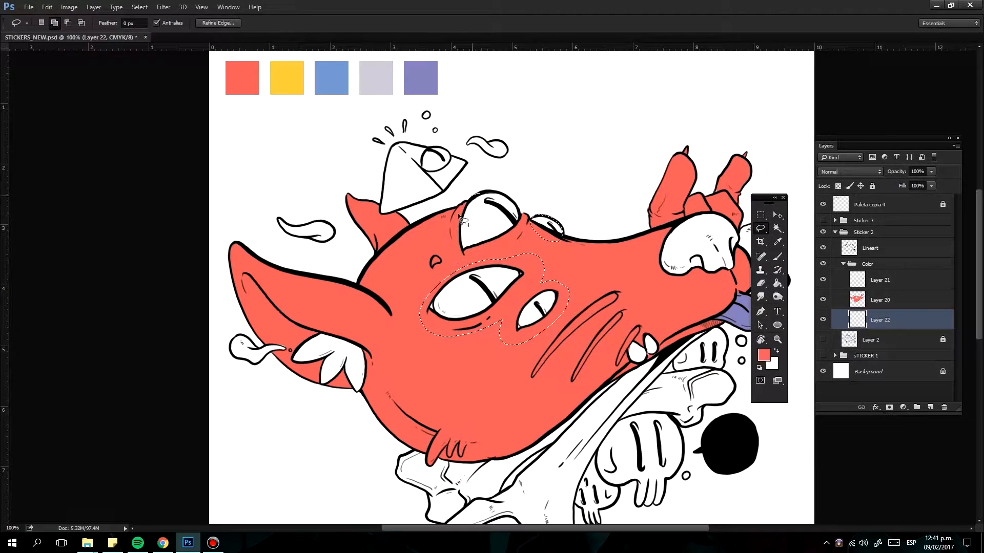
pyautogui.keyDown('shift'); pyautogui.moveTo(476, 200); pyautogui.dragTo(475, 206); pyautogui.keyUp('shift')
# Pick a pale cream in the Color Picker and fill the eye selection with it.
pyautogui.press('i')
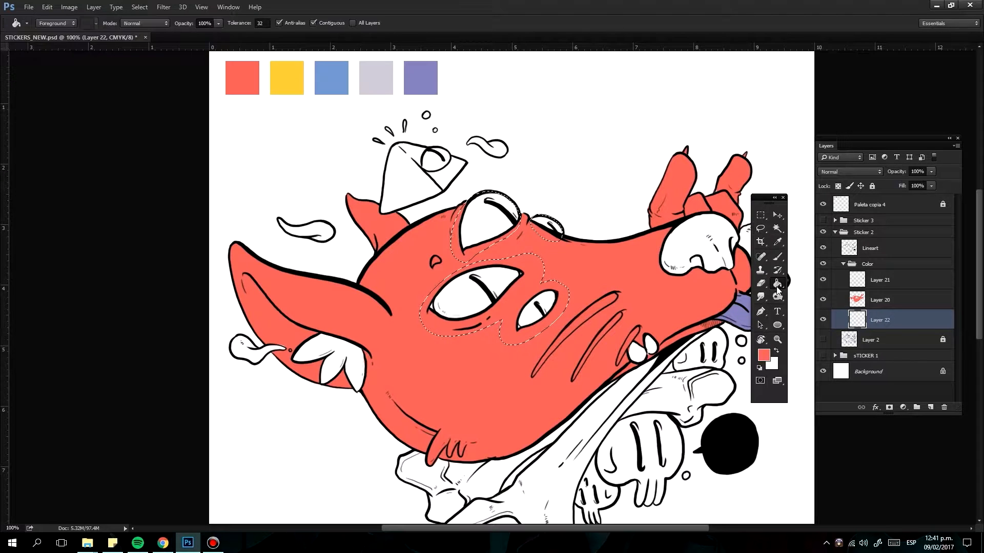
pyautogui.click(287, 78)
pyautogui.click(761, 352)
pyautogui.click(662, 291)
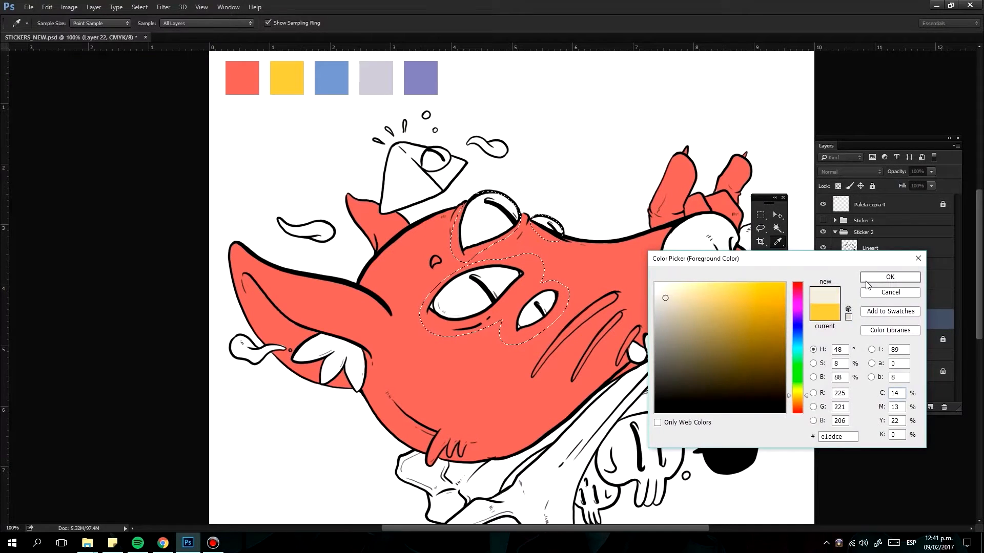
pyautogui.click(890, 276)
pyautogui.hotkey('alt', 'Delete')
pyautogui.click(761, 353)
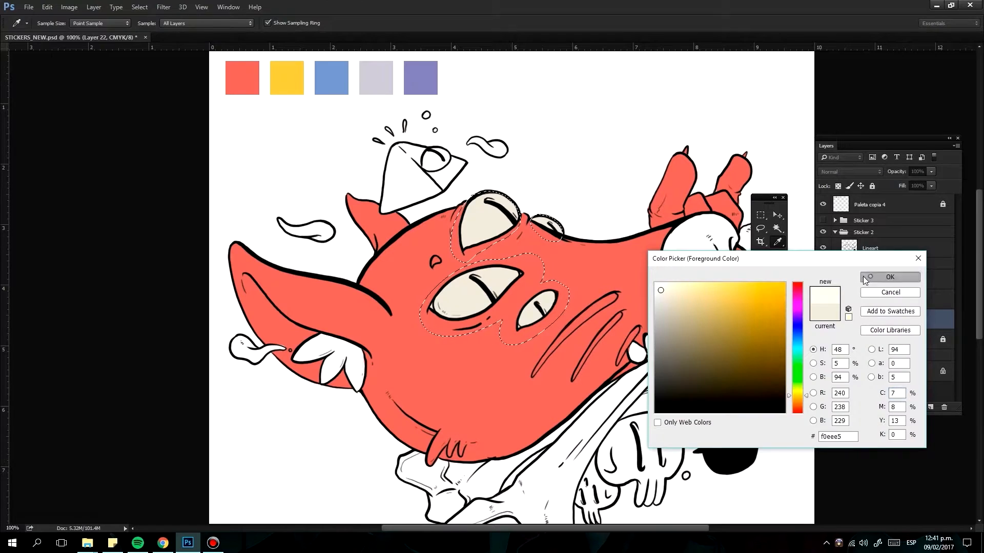
pyautogui.click(890, 276)
pyautogui.press('g')
pyautogui.click(477, 292)
pyautogui.hotkey('ctrl', 'd')
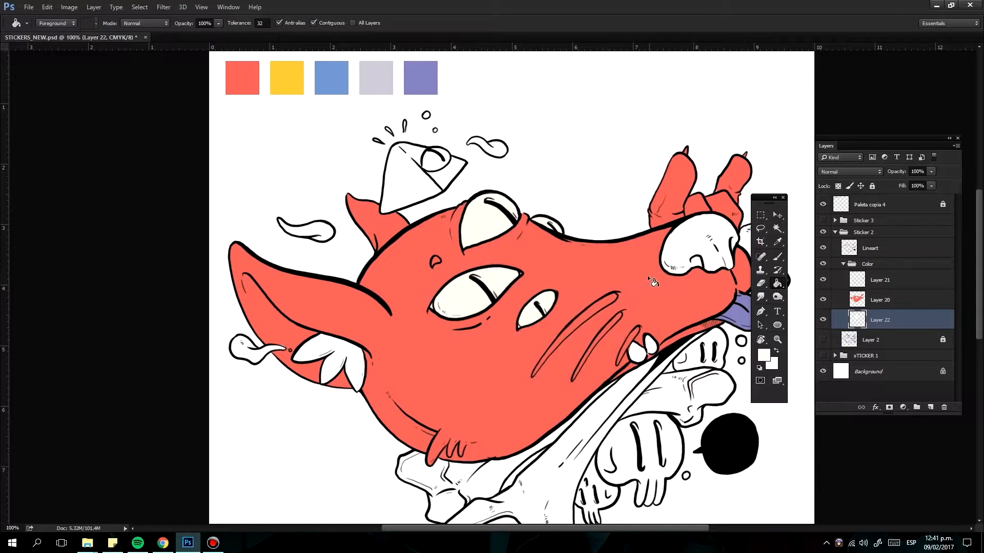
# On a new layer above Layer 20, lasso the nose and fill it a greyish purple.
pyautogui.press('l')
pyautogui.click(930, 408)
pyautogui.moveTo(894, 321); pyautogui.dragTo(899, 292)
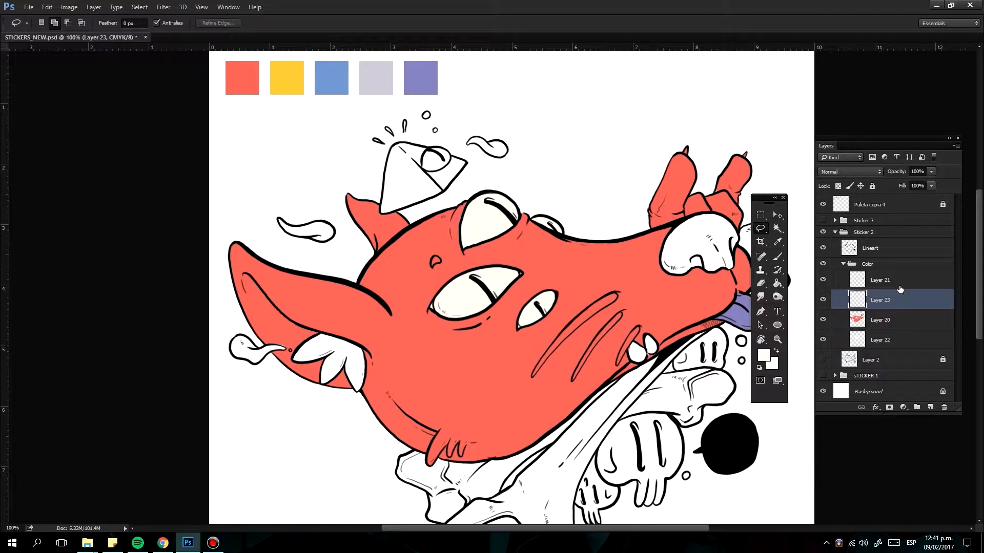
pyautogui.moveTo(684, 222); pyautogui.dragTo(675, 230)
pyautogui.moveTo(696, 278); pyautogui.dragTo(740, 235)
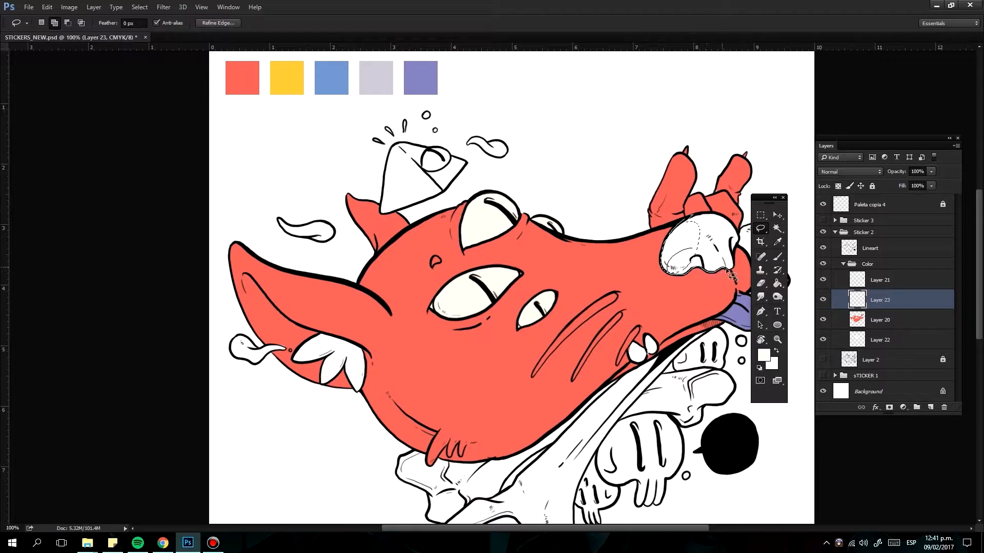
pyautogui.press('g')
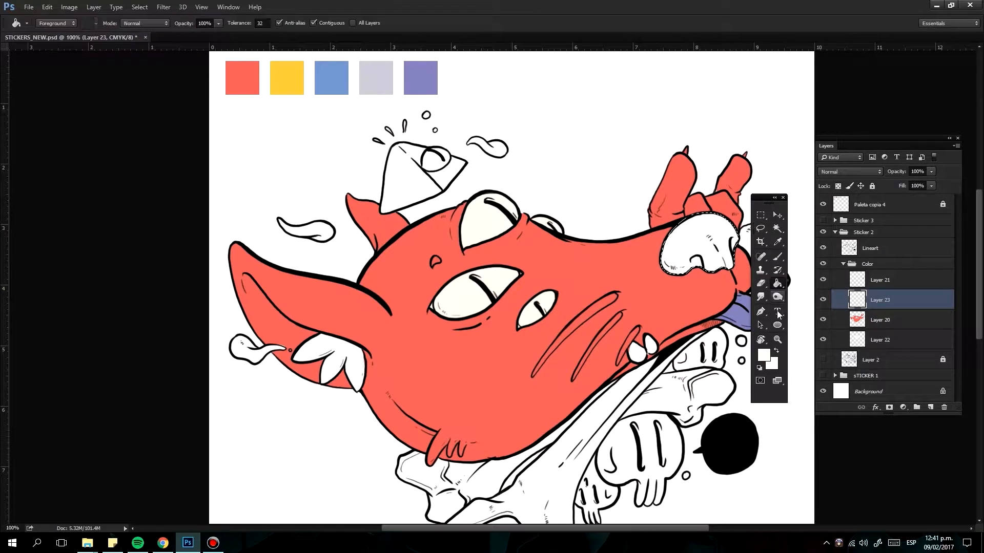
pyautogui.keyDown('alt'); pyautogui.click(719, 323); pyautogui.keyUp('alt')
pyautogui.click(730, 275)
pyautogui.click(764, 355)
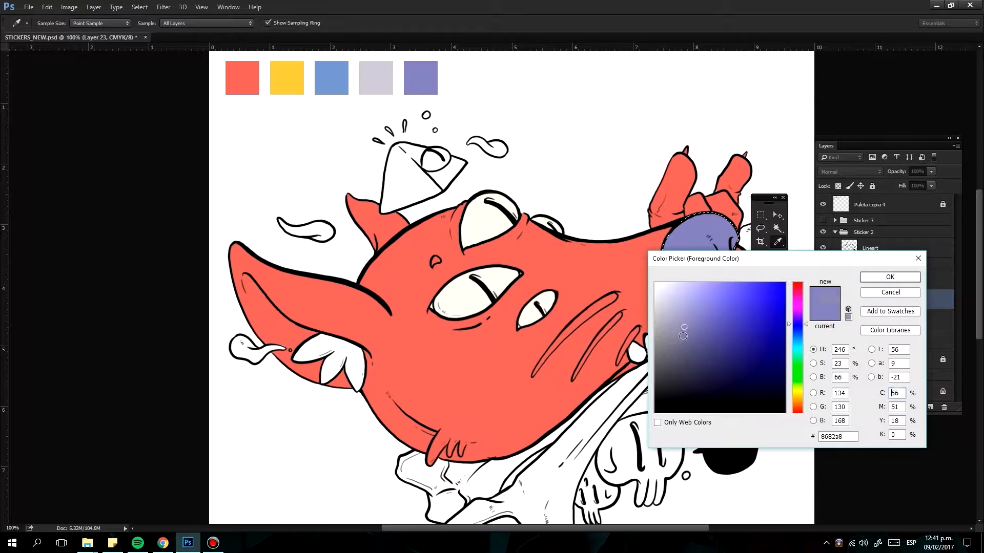
pyautogui.press('Escape')
pyautogui.hotkey('ctrl', 'd')
# On a new layer, lasso the claws and fill them with a lightened cream yellow.
pyautogui.press('l')
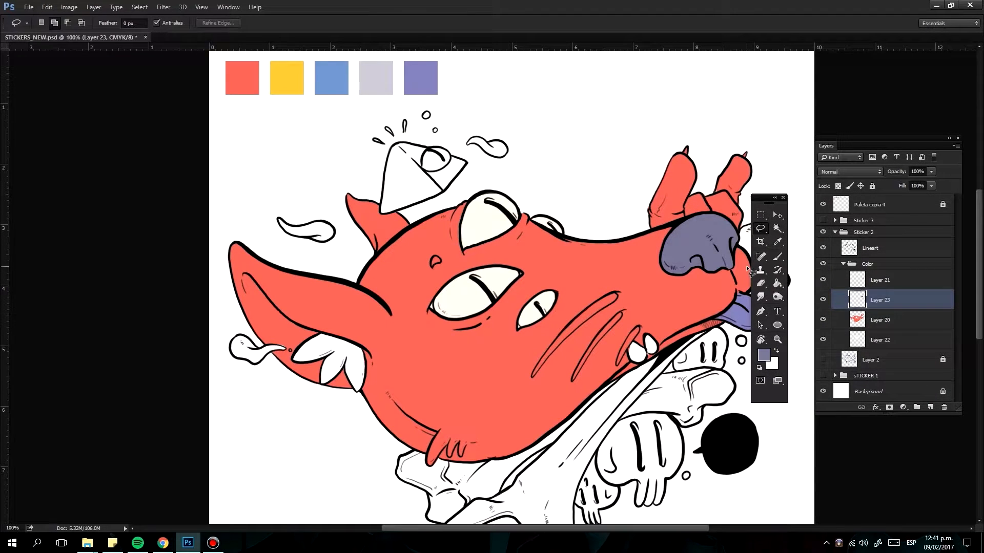
pyautogui.click(930, 407)
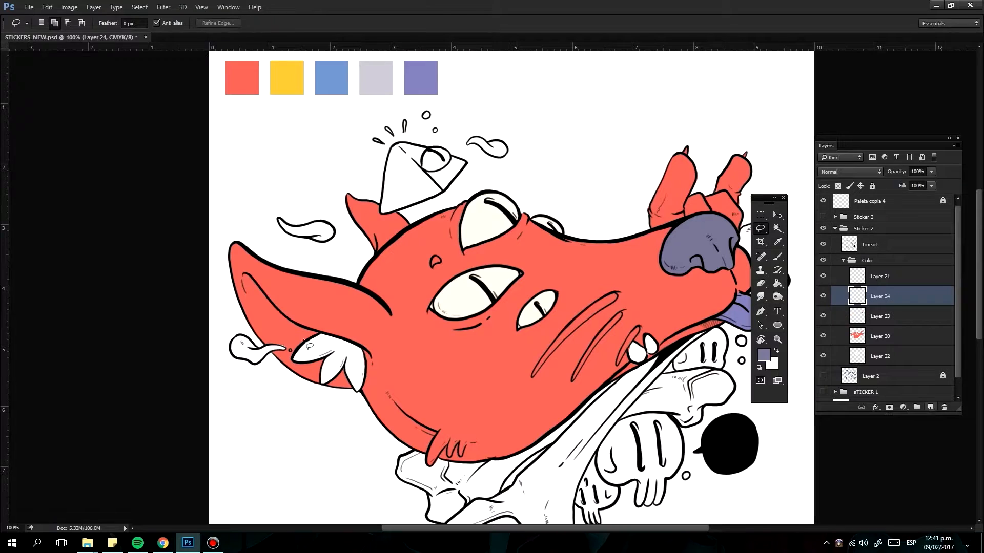
pyautogui.moveTo(323, 338); pyautogui.dragTo(300, 367)
pyautogui.moveTo(349, 347); pyautogui.dragTo(339, 369)
pyautogui.click(777, 294)
pyautogui.keyDown('alt'); pyautogui.click(292, 78); pyautogui.keyUp('alt')
pyautogui.click(764, 355)
pyautogui.click(677, 295)
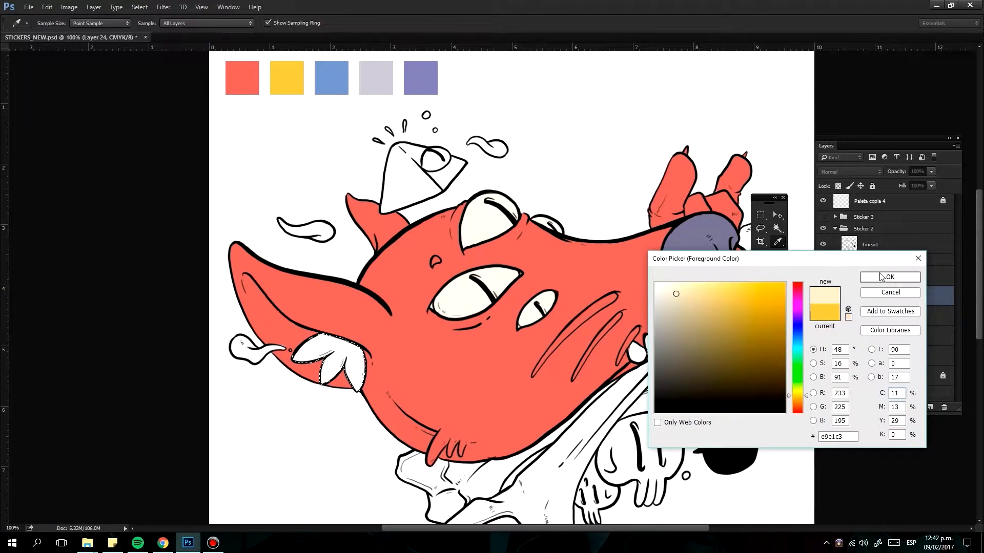
pyautogui.press('Return')
pyautogui.click(346, 361)
pyautogui.hotkey('ctrl', 'd')
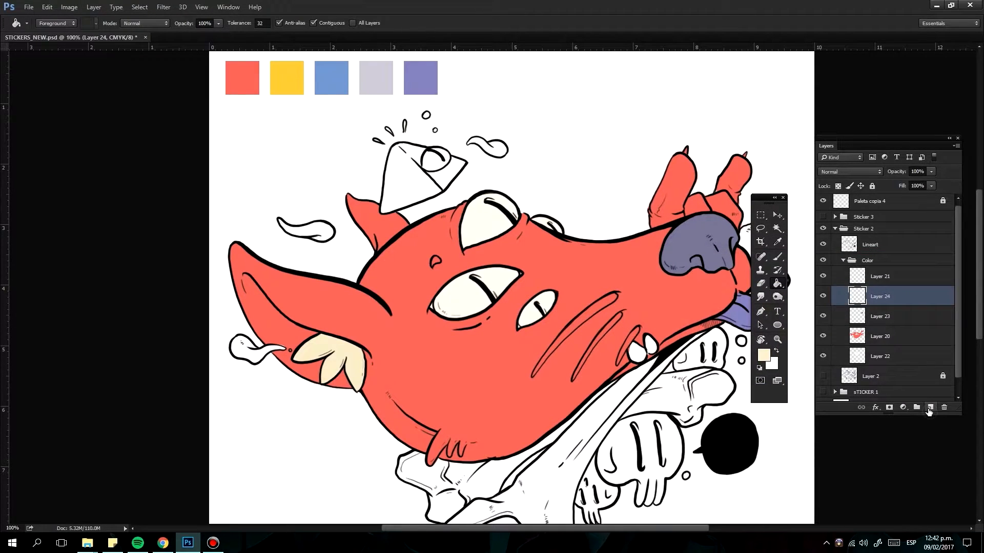
# On a new layer, lasso the small tooth and fill it off-white.
pyautogui.hotkey('ctrl', 'shift', 'n')
pyautogui.press('l')
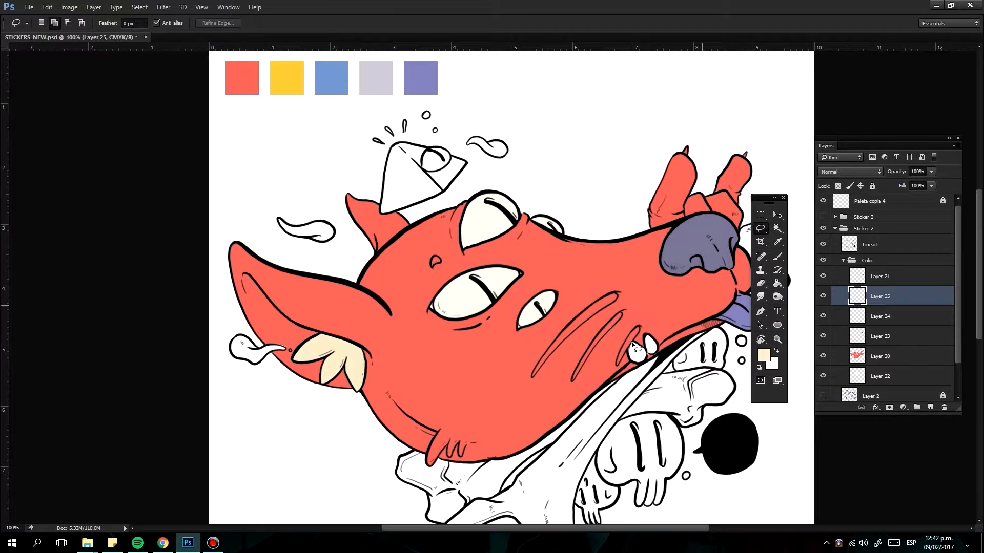
pyautogui.moveTo(642, 342); pyautogui.dragTo(646, 355)
pyautogui.click(764, 355)
pyautogui.press('Return')
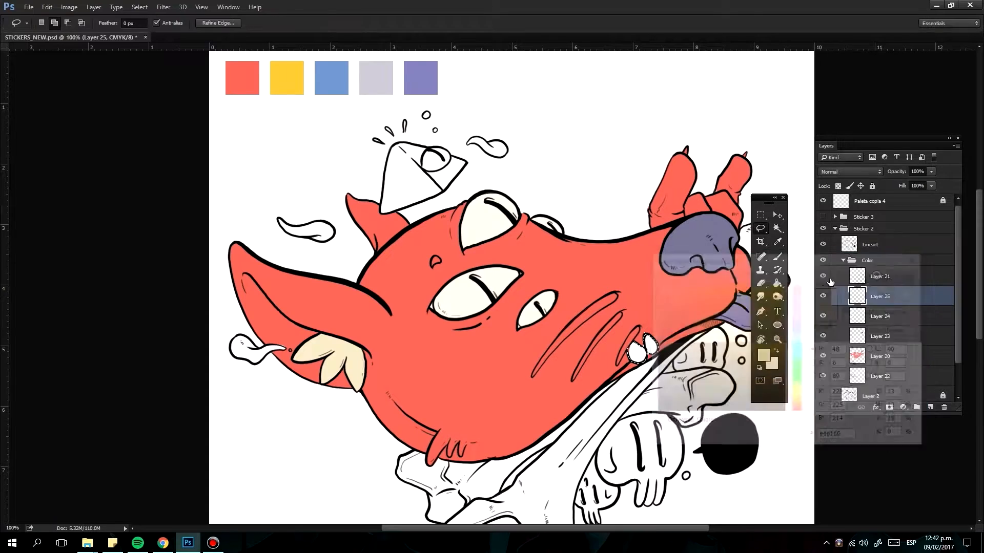
pyautogui.press('g')
pyautogui.click(650, 350)
pyautogui.hotkey('ctrl', 'd')
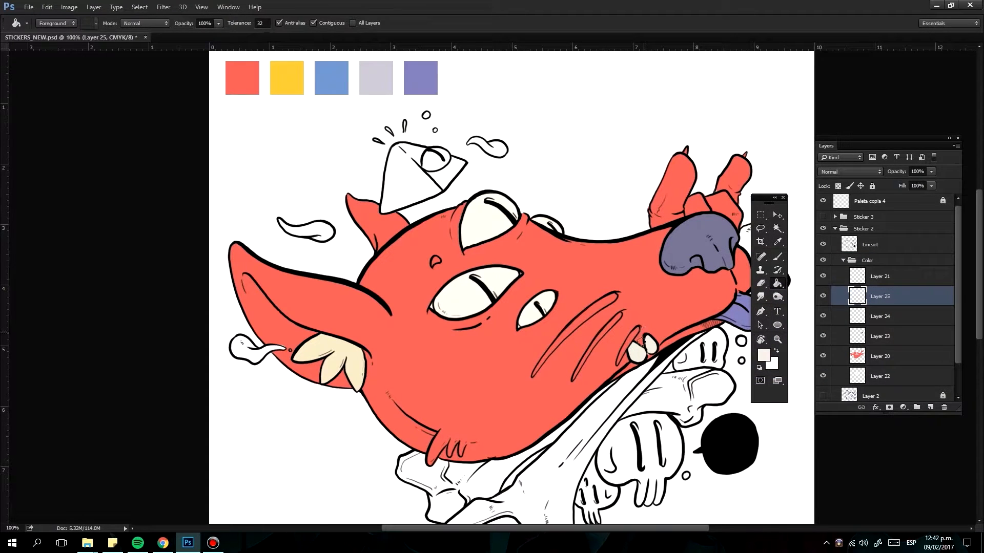
# On a new layer, lasso the three scratch marks and fill them a darker muted red.
pyautogui.press('l')
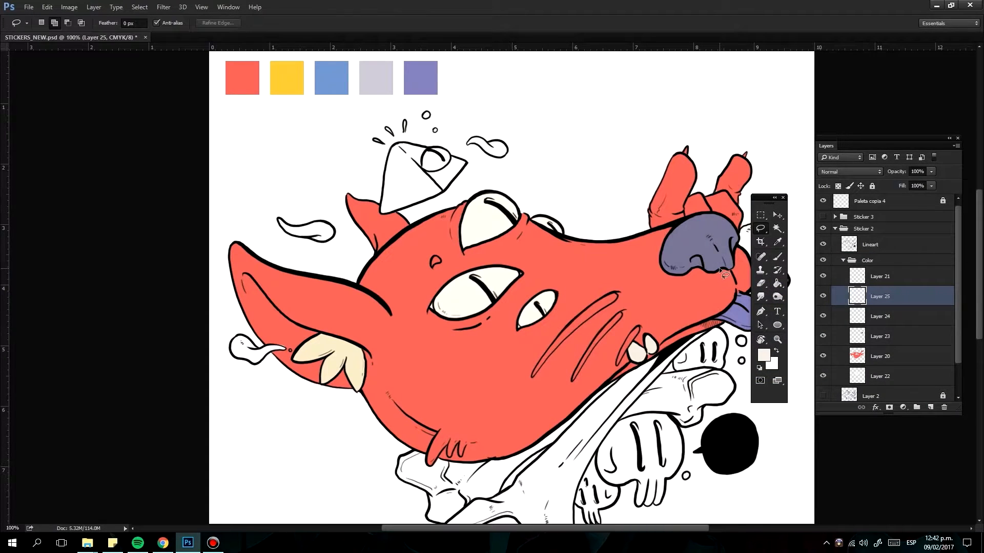
pyautogui.click(931, 408)
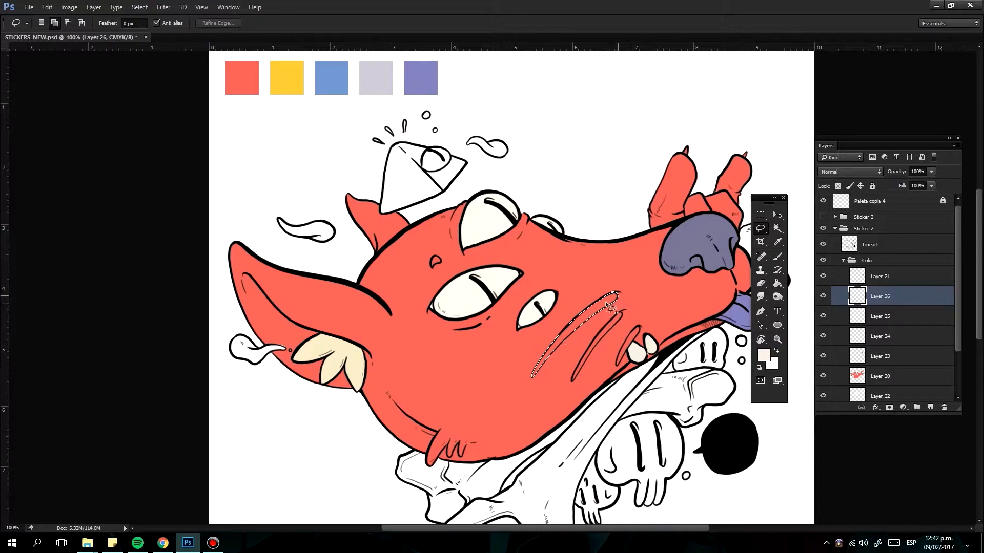
pyautogui.moveTo(611, 308); pyautogui.dragTo(609, 318)
pyautogui.moveTo(611, 331); pyautogui.dragTo(581, 375)
pyautogui.moveTo(641, 332); pyautogui.dragTo(624, 373)
pyautogui.press('g')
pyautogui.keyDown('alt'); pyautogui.click(501, 247); pyautogui.keyUp('alt')
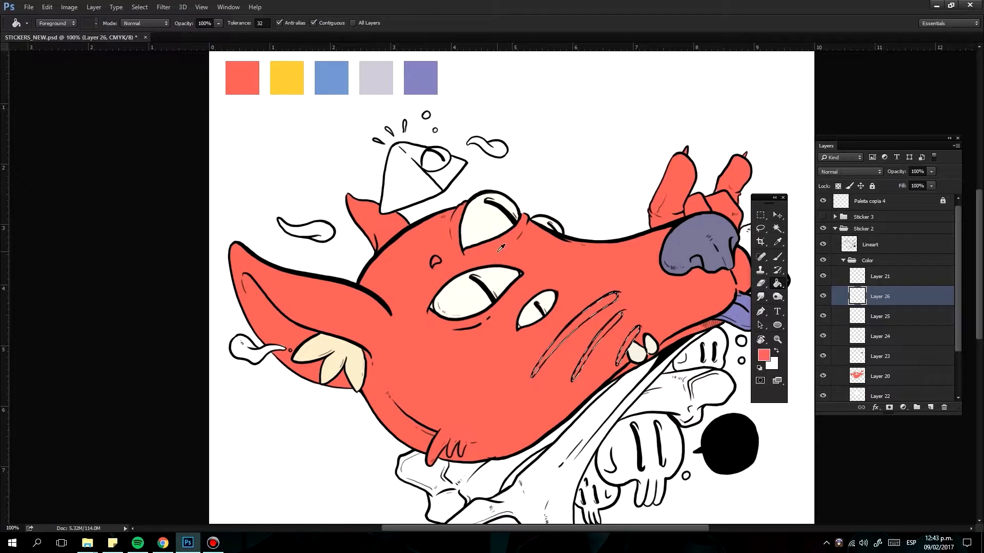
pyautogui.click(764, 356)
pyautogui.click(692, 331)
pyautogui.click(883, 269)
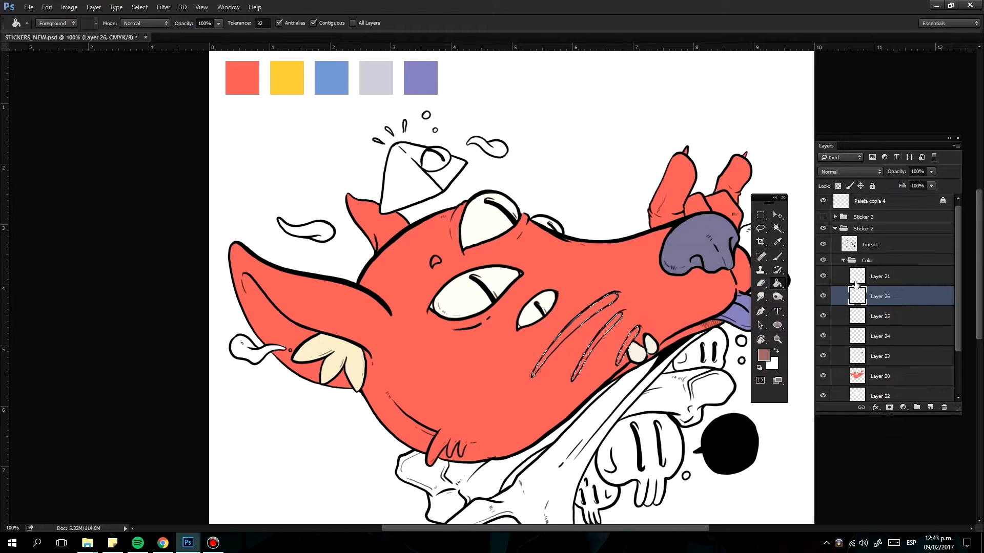
pyautogui.click(599, 338)
pyautogui.hotkey('ctrl', '-')
pyautogui.hotkey('ctrl', 'd')
# On a new layer above Layer 21, lasso the hat and fill it with palette yellow.
pyautogui.press('l')
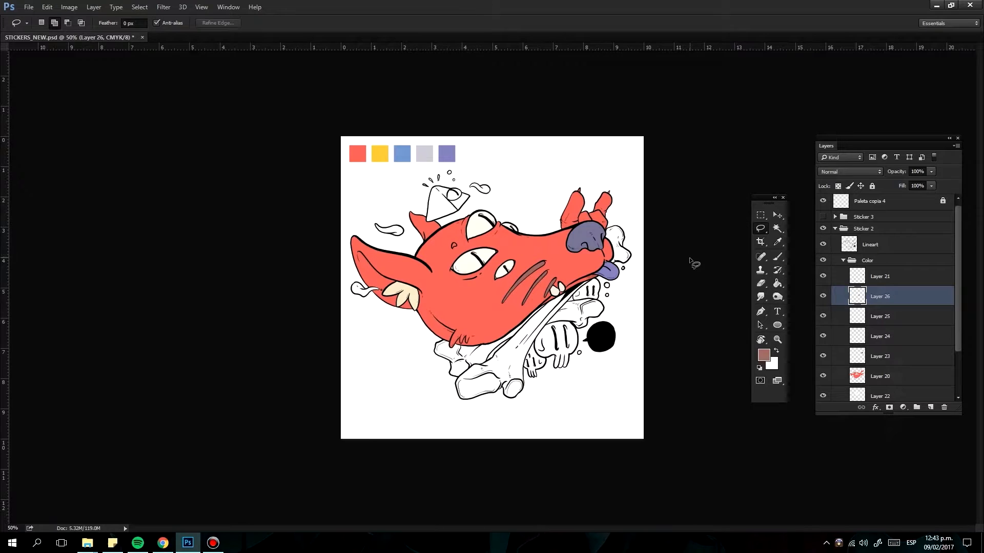
pyautogui.scroll(1, 680, 280)
pyautogui.scroll(1, 680, 280)
pyautogui.scroll(-1, 679, 279)
pyautogui.click(879, 276)
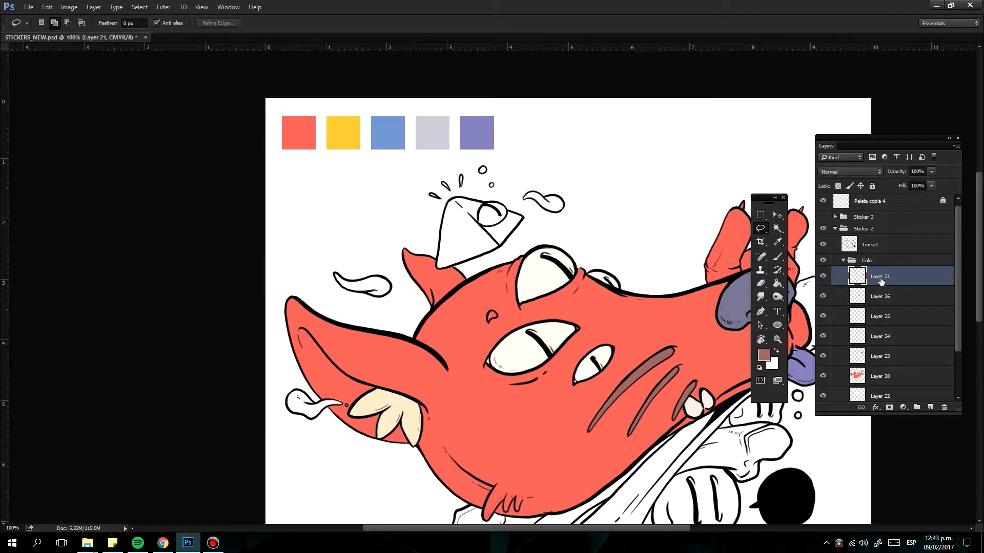
pyautogui.click(932, 408)
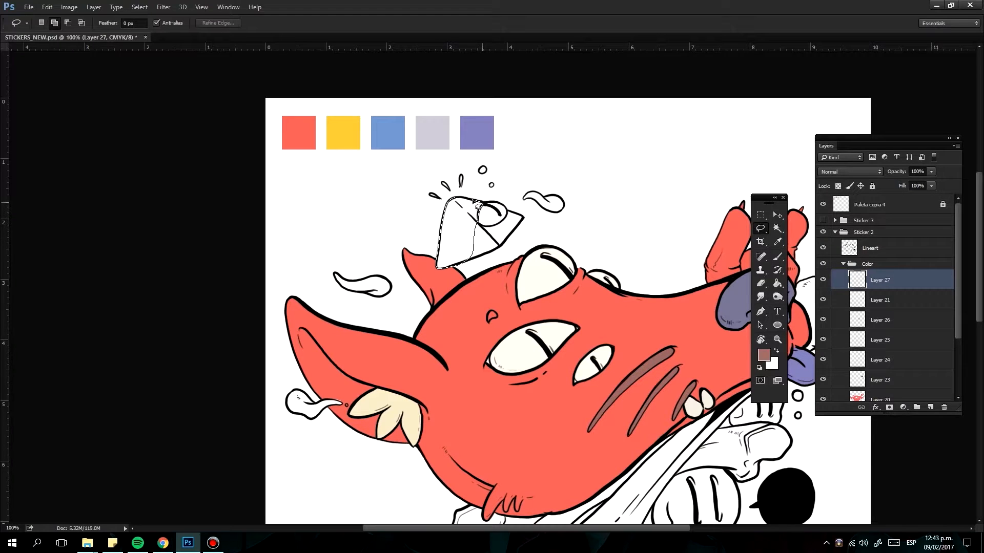
pyautogui.moveTo(478, 207); pyautogui.dragTo(479, 264)
pyautogui.press('g')
pyautogui.keyDown('alt'); pyautogui.click(351, 146); pyautogui.keyUp('alt')
pyautogui.click(469, 243)
pyautogui.rightClick(592, 300)
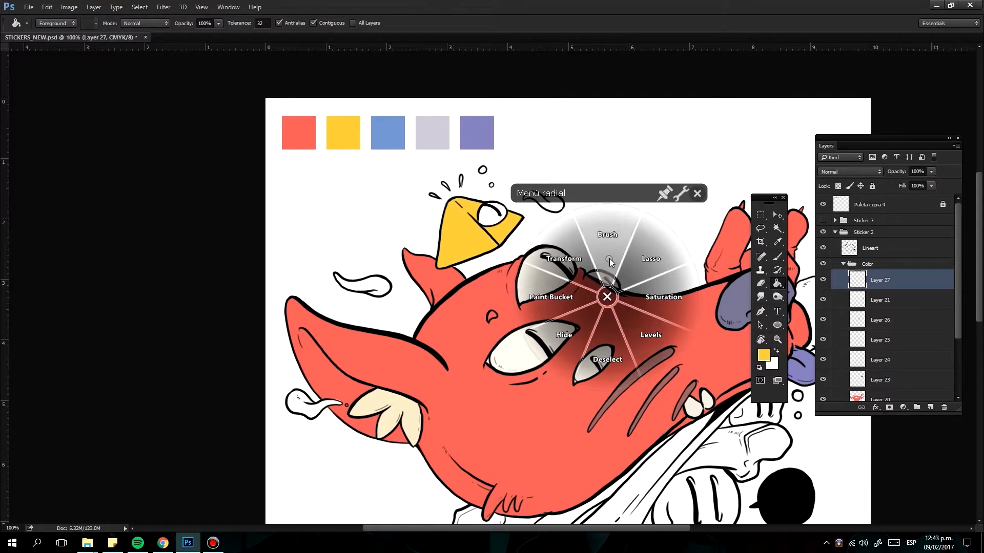
# With the Brush on Layer 22, sample the eye's cream for the cheek tuft.
pyautogui.click(593, 238)
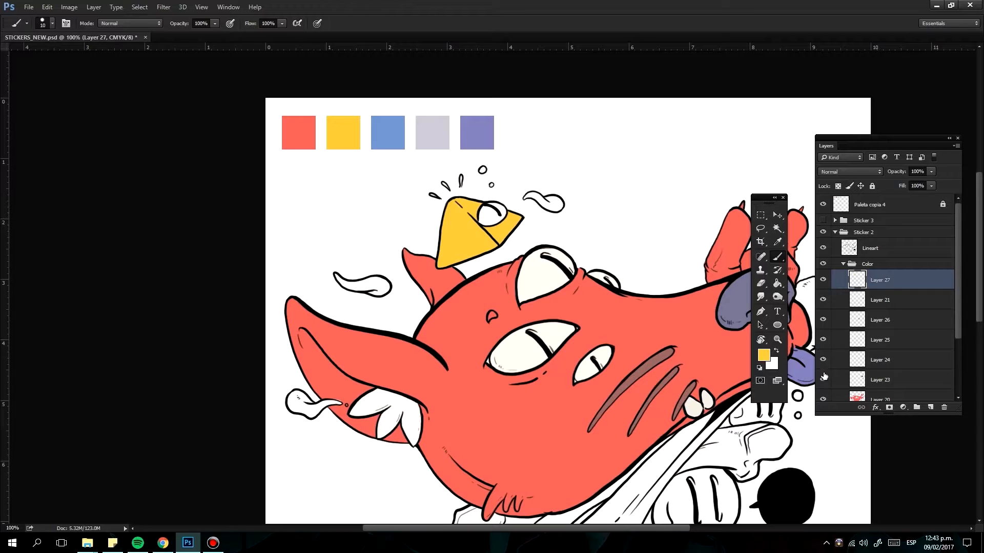
pyautogui.scroll(-2, 953, 331)
pyautogui.click(881, 387)
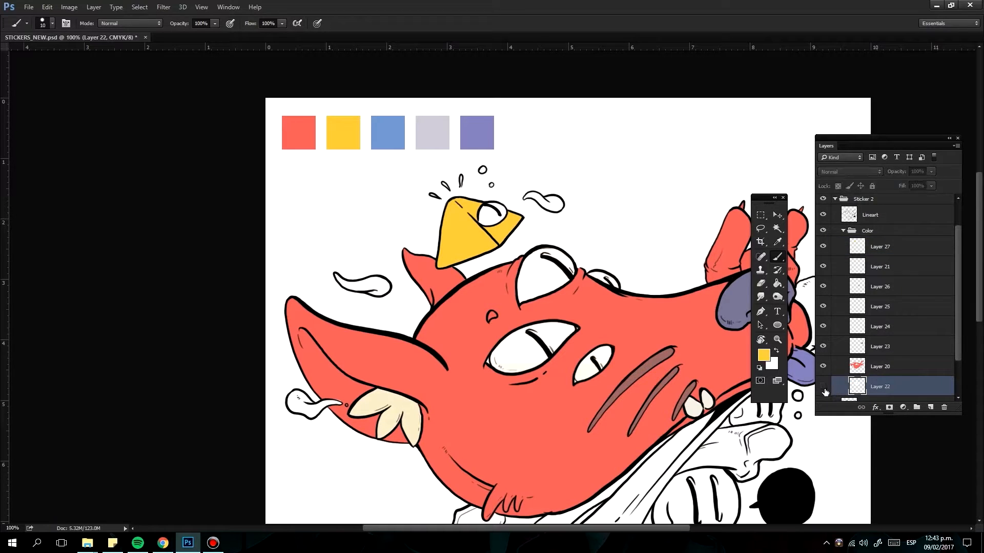
pyautogui.keyDown('alt'); pyautogui.click(549, 275); pyautogui.keyUp('alt')
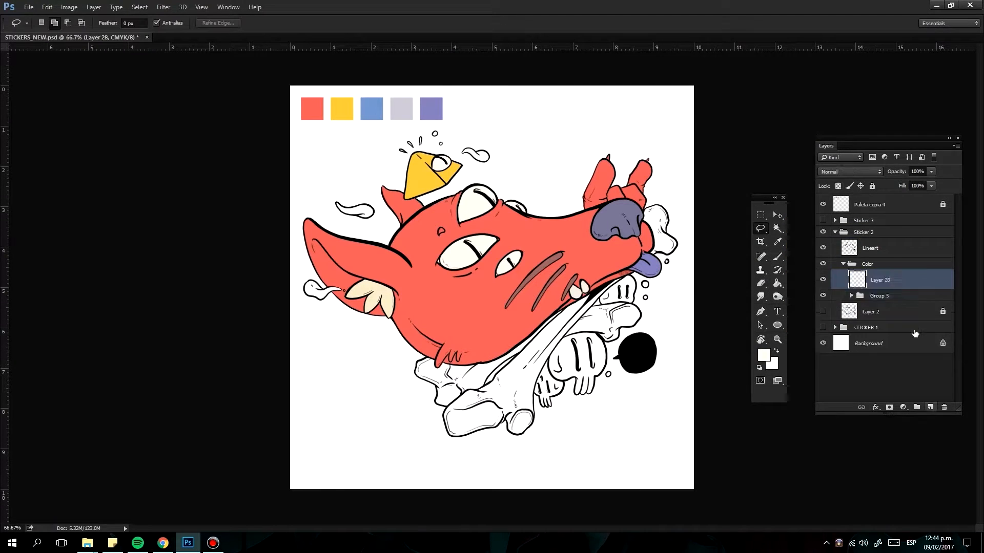
# Lasso the long bone and the lower bones beneath the head, ready for a cream fill.
pyautogui.press('l')
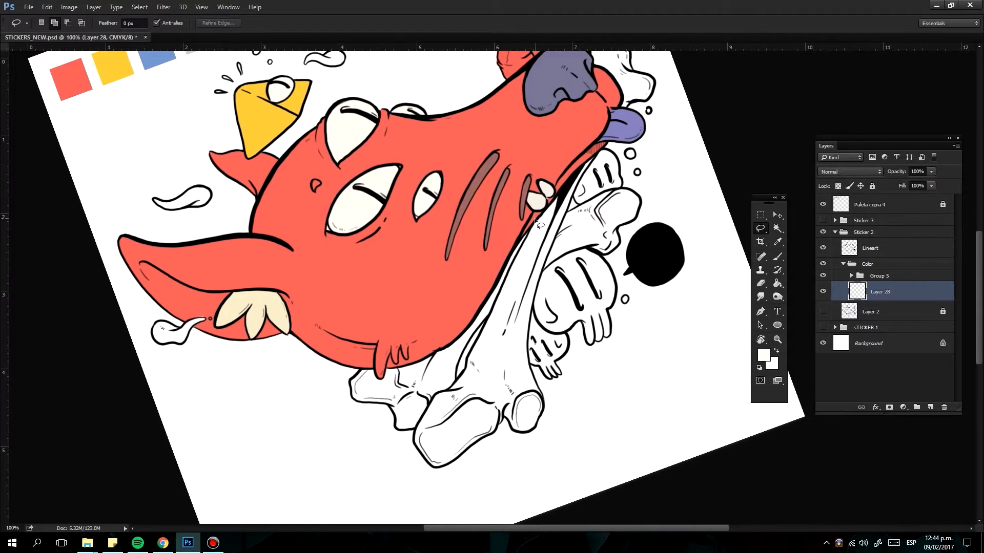
pyautogui.moveTo(504, 291)
pyautogui.mouseDown()
pyautogui.moveTo(538, 285)
pyautogui.moveTo(564, 229)
pyautogui.mouseUp()
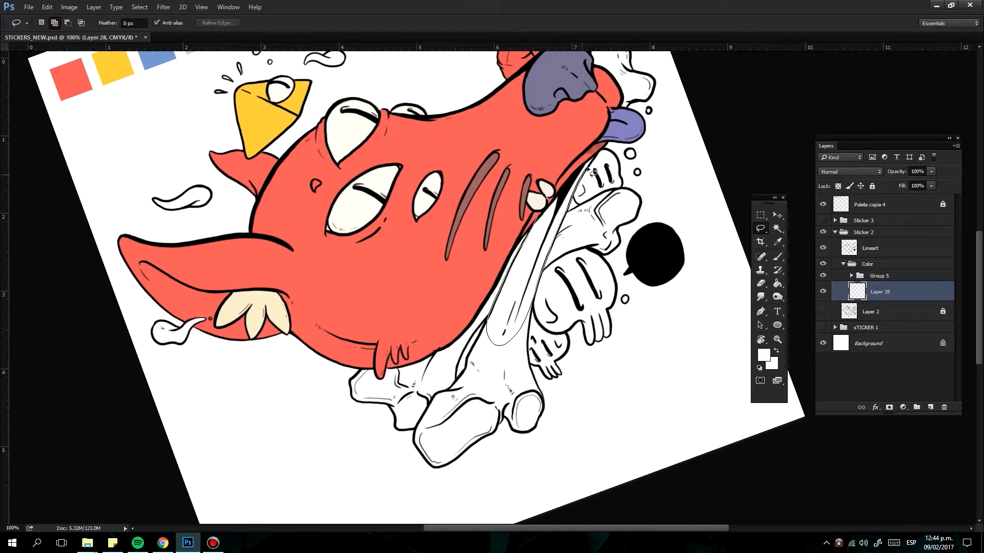
pyautogui.moveTo(591, 171); pyautogui.dragTo(588, 149)
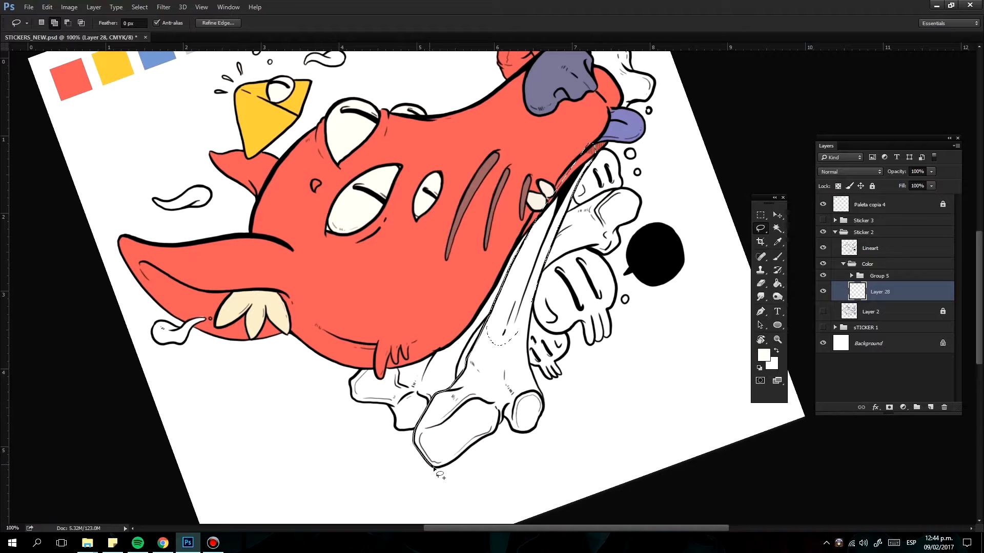
pyautogui.moveTo(508, 421)
pyautogui.mouseDown()
pyautogui.moveTo(507, 347)
pyautogui.moveTo(534, 376)
pyautogui.mouseUp()
pyautogui.moveTo(535, 300); pyautogui.dragTo(531, 215)
pyautogui.scroll(5, 492, 278)
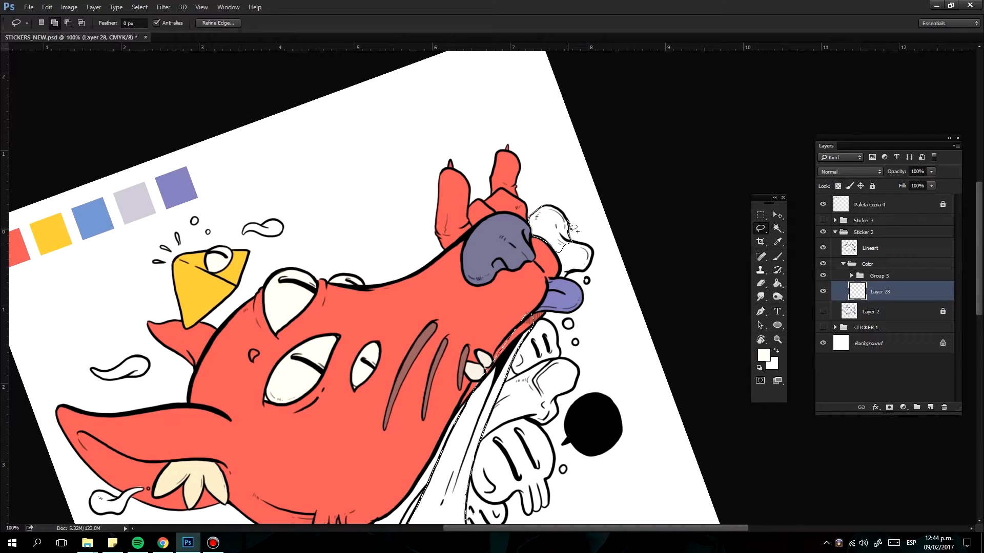
pyautogui.moveTo(573, 230); pyautogui.dragTo(589, 281)
pyautogui.press('g')
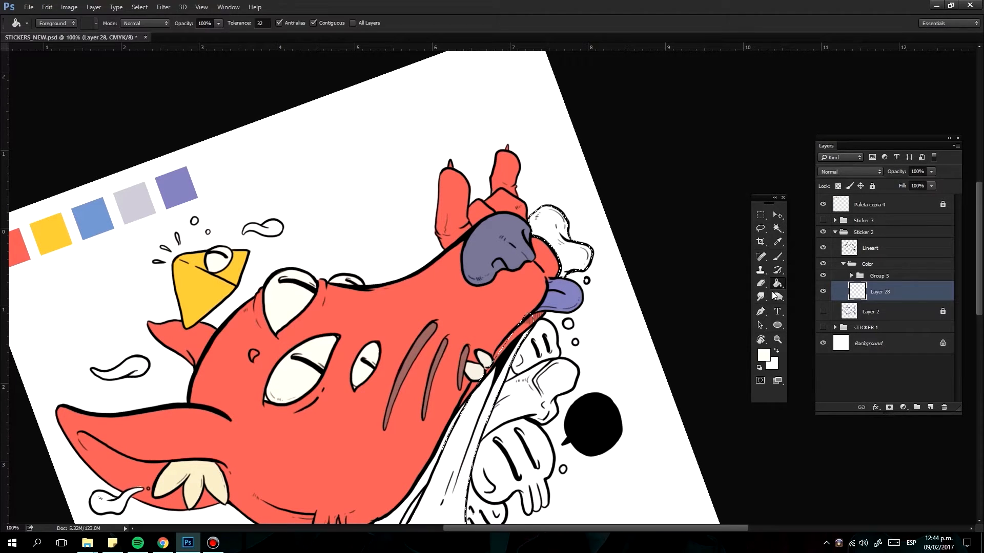
pyautogui.scroll(-5, 538, 308)
# Fill the first bones cream, then on a new layer lasso the back bones and fill them greyish beige.
pyautogui.click(655, 270)
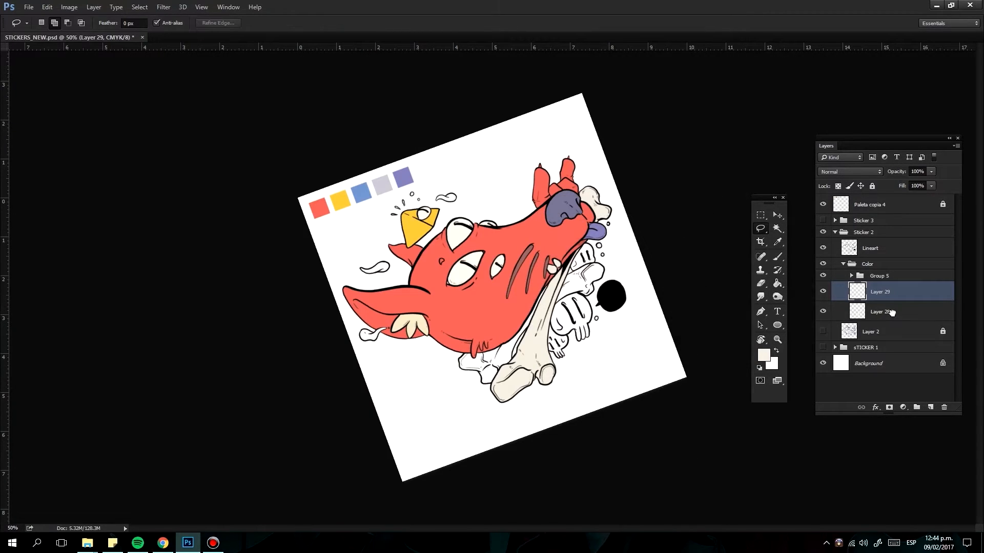
pyautogui.hotkey('ctrl', 'shift', 'n')
pyautogui.scroll(5, 492, 277)
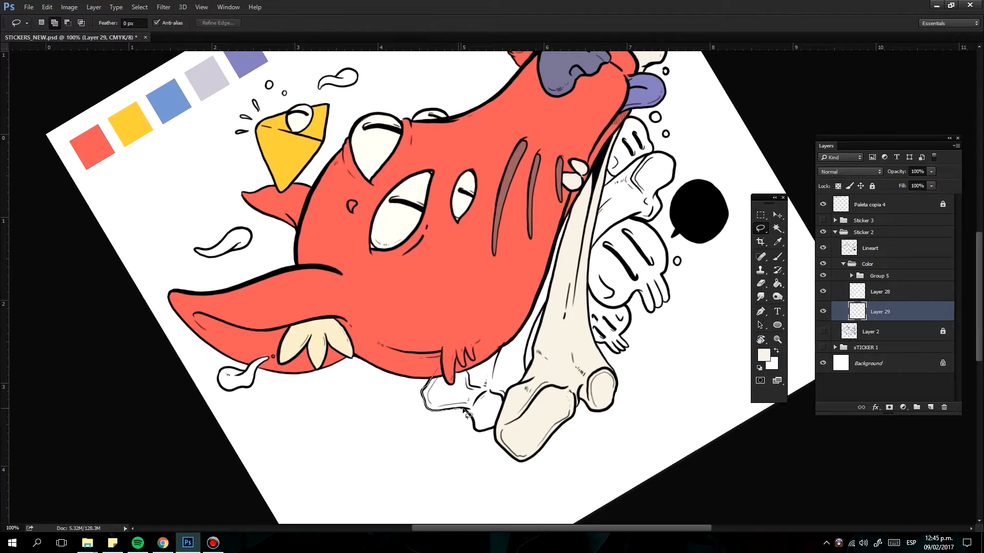
pyautogui.moveTo(544, 317); pyautogui.dragTo(601, 248)
pyautogui.moveTo(652, 227); pyautogui.dragTo(572, 231)
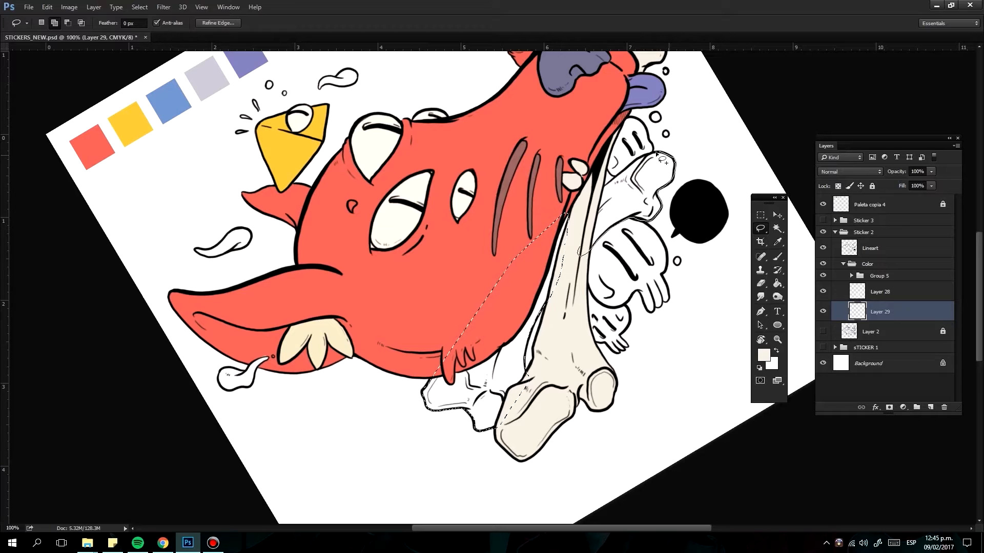
pyautogui.press('g')
pyautogui.click(771, 362)
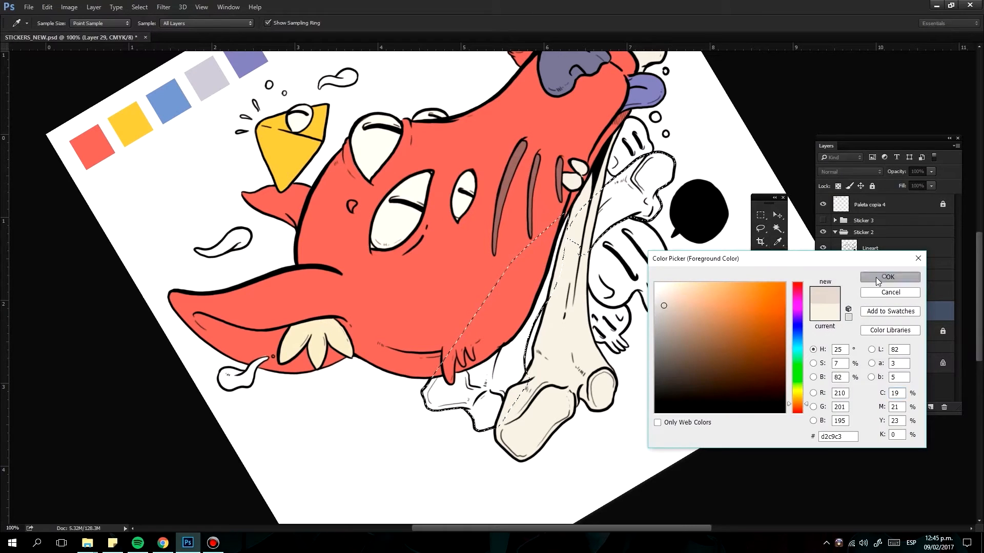
pyautogui.click(884, 278)
pyautogui.press('r')
pyautogui.moveTo(538, 308); pyautogui.dragTo(643, 371)
pyautogui.press('Escape')
pyautogui.scroll(3, 491, 277)
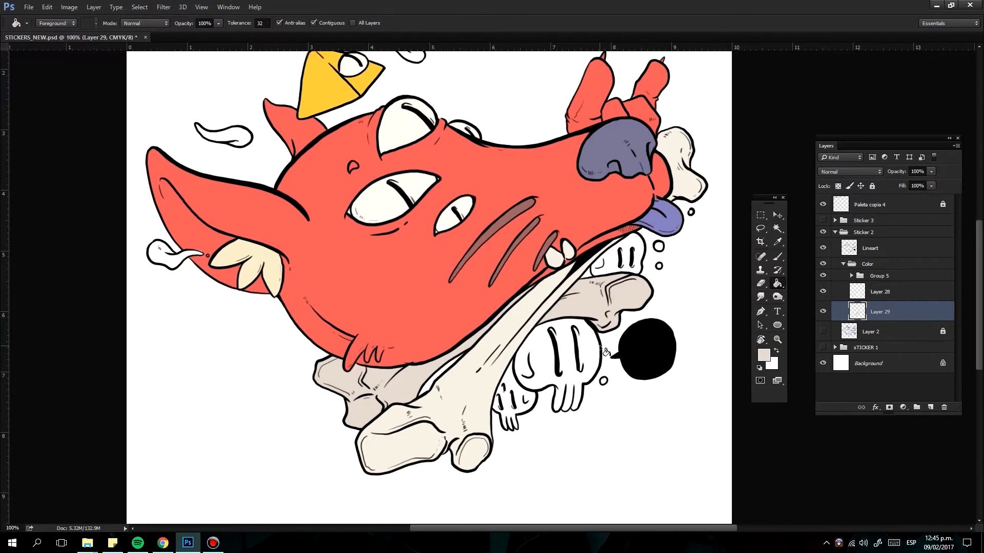
# On a new layer pick a pale pink, lasso the large skeletal hand and bucket-fill it.
pyautogui.hotkey('ctrl', 'shift', 'n')
pyautogui.click(772, 361)
pyautogui.click(662, 301)
pyautogui.click(890, 277)
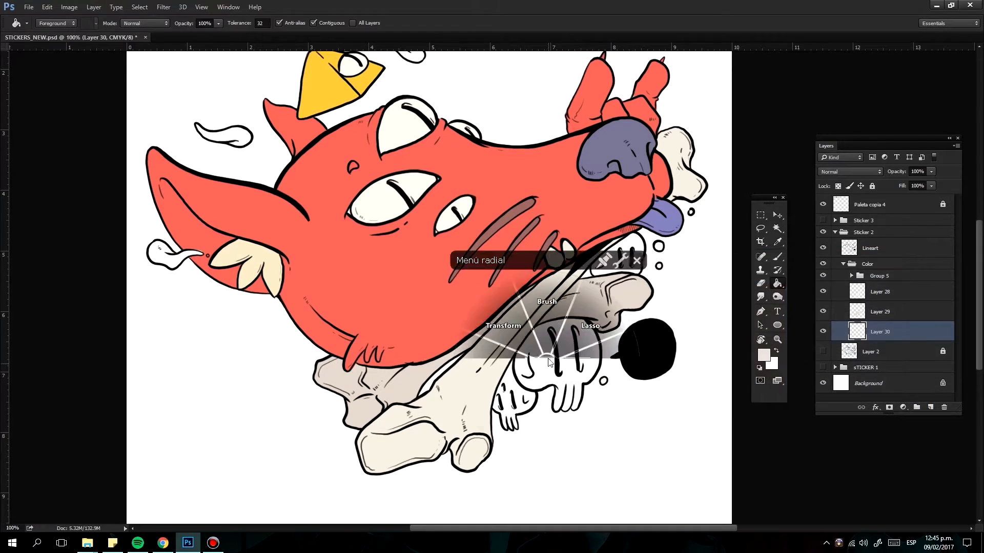
pyautogui.press('l')
pyautogui.moveTo(523, 339)
pyautogui.mouseDown()
pyautogui.moveTo(535, 394)
pyautogui.moveTo(550, 314)
pyautogui.moveTo(592, 385)
pyautogui.mouseUp()
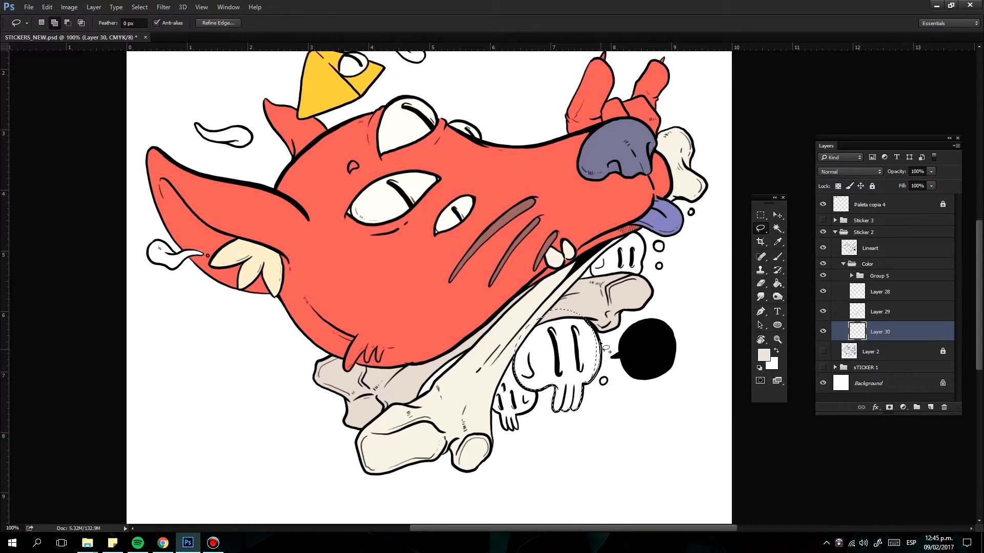
pyautogui.press('g')
pyautogui.click(568, 361)
# On Layer 31 lasso and fill the small hand and the upper fist with the same pale pink.
pyautogui.hotkey('ctrl', 'u')
pyautogui.press('Escape')
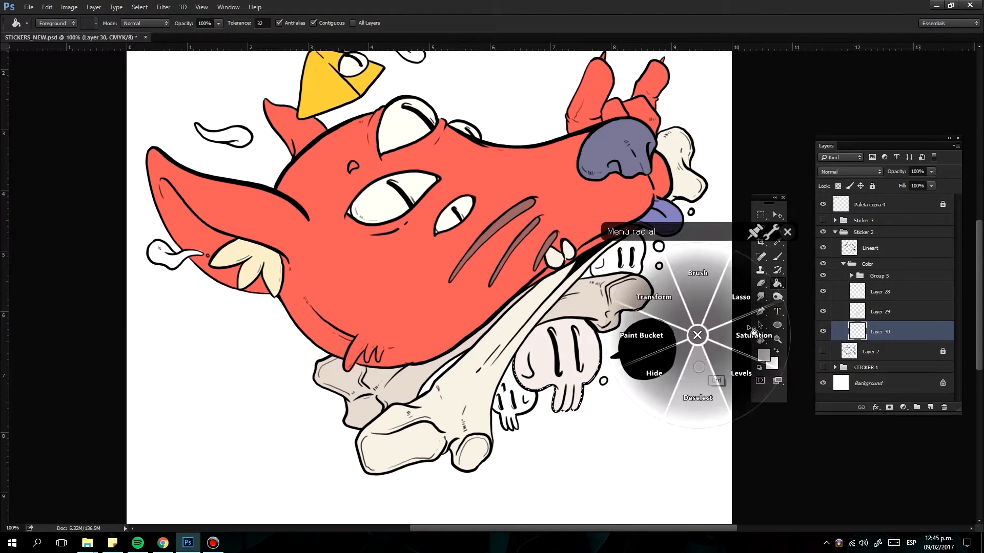
pyautogui.click(771, 362)
pyautogui.click(662, 299)
pyautogui.click(890, 276)
pyautogui.press('l')
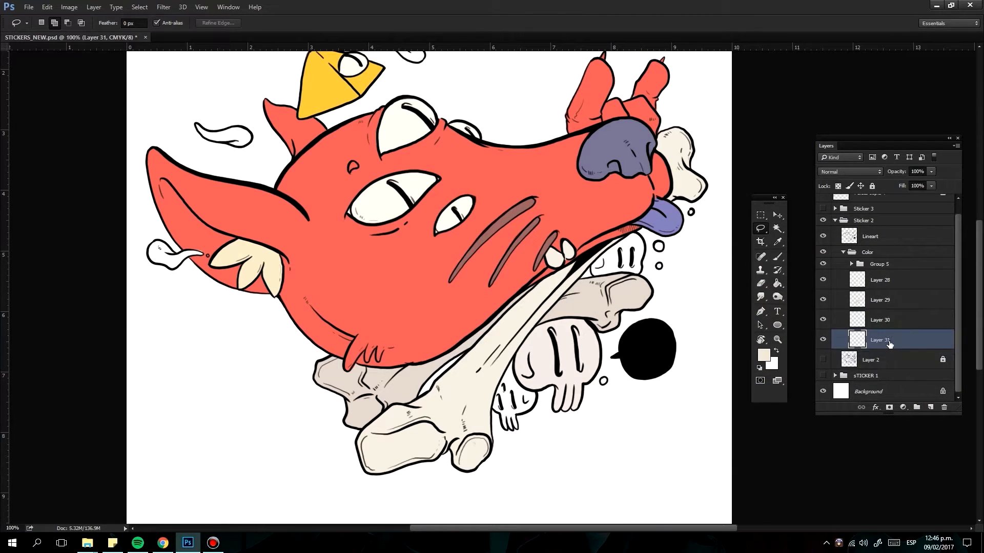
pyautogui.moveTo(511, 362)
pyautogui.mouseDown()
pyautogui.moveTo(498, 416)
pyautogui.moveTo(515, 361)
pyautogui.mouseUp()
pyautogui.press('g')
pyautogui.click(531, 392)
pyautogui.press('l')
pyautogui.moveTo(614, 254); pyautogui.dragTo(596, 276)
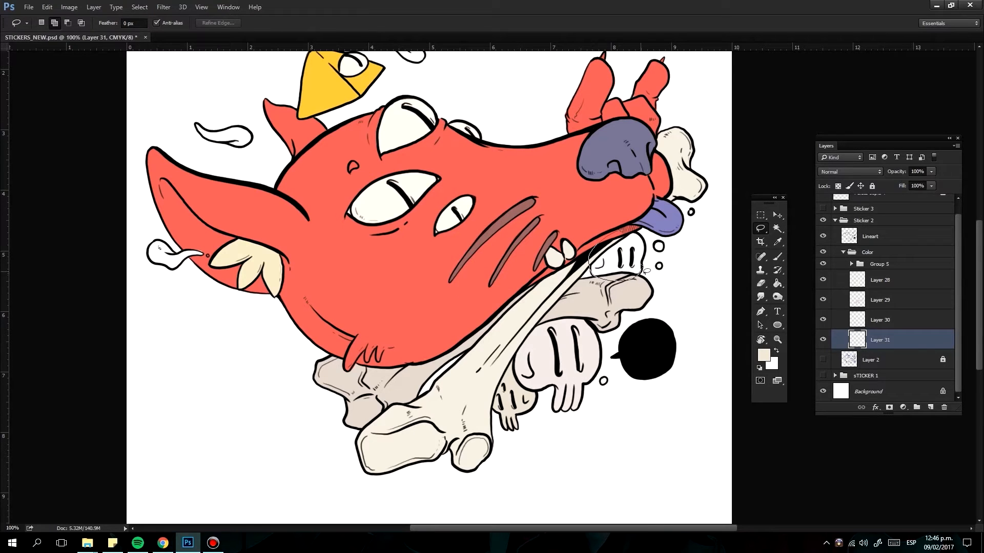
pyautogui.click(648, 269)
pyautogui.hotkey('ctrl', '0')
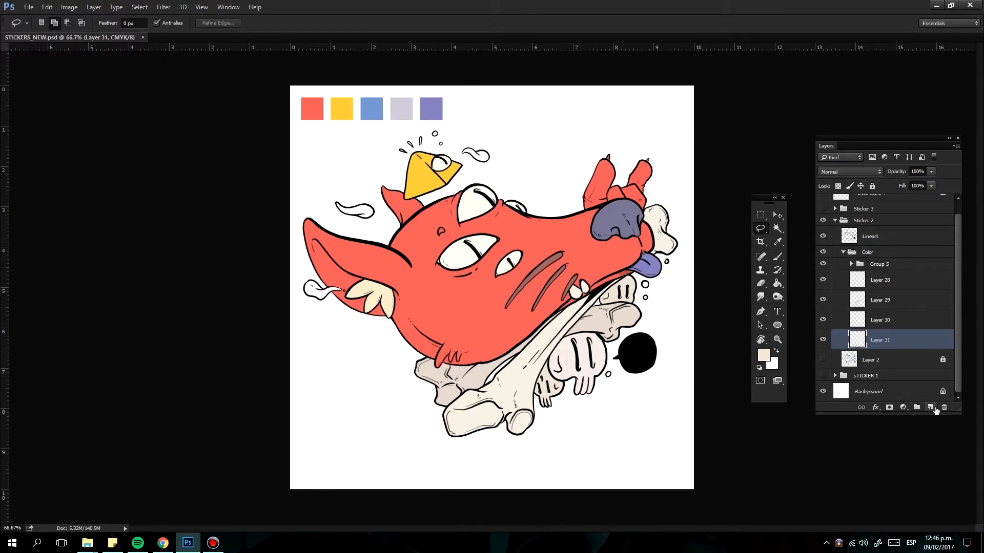
# On new Layer 32, shift-lasso the insides of the left wisp and the upper-left cloud.
pyautogui.click(934, 408)
pyautogui.scroll(5, 646, 292)
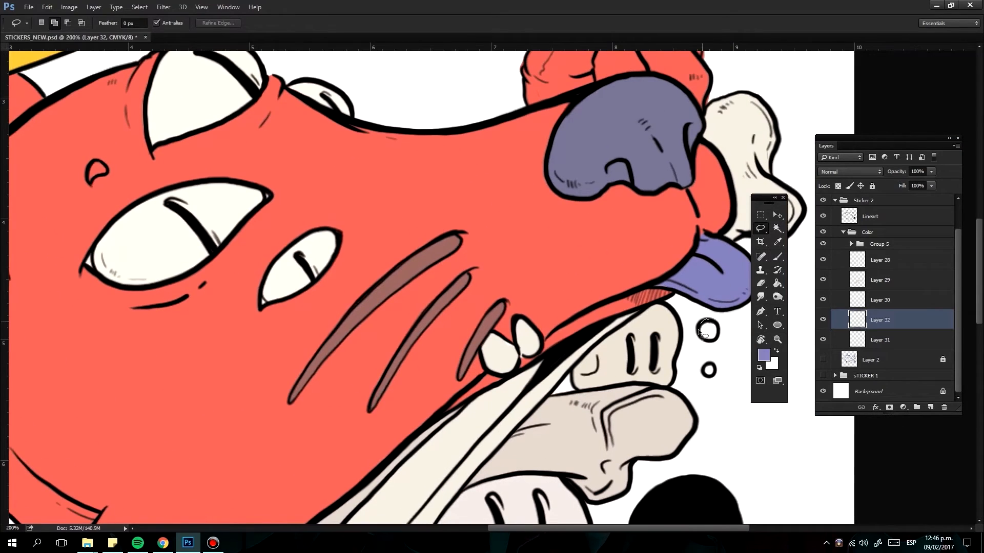
pyautogui.press('space')
pyautogui.moveTo(692, 346); pyautogui.dragTo(230, 153)
pyautogui.moveTo(615, 346); pyautogui.dragTo(307, 230)
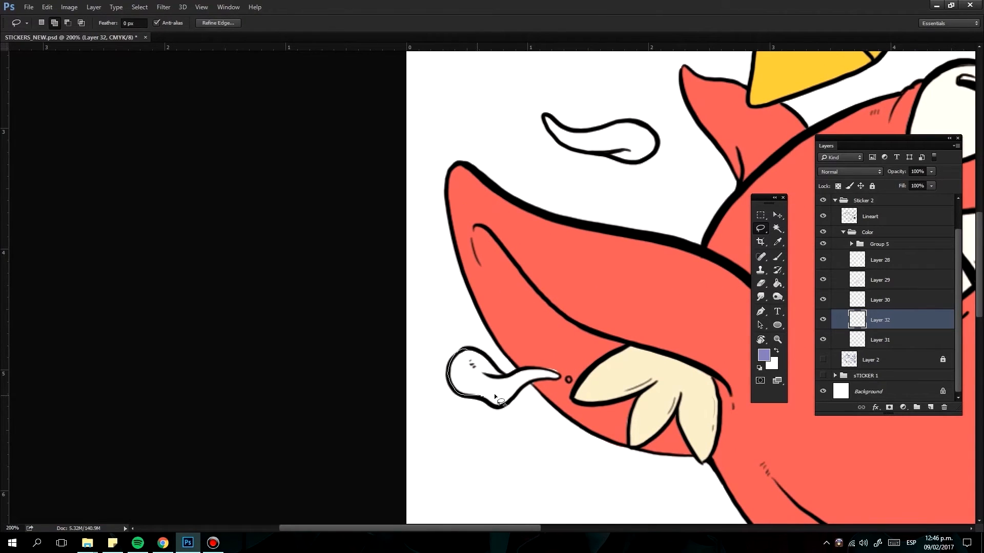
pyautogui.moveTo(480, 358); pyautogui.dragTo(520, 406)
pyautogui.press('space')
pyautogui.moveTo(569, 385); pyautogui.dragTo(538, 192)
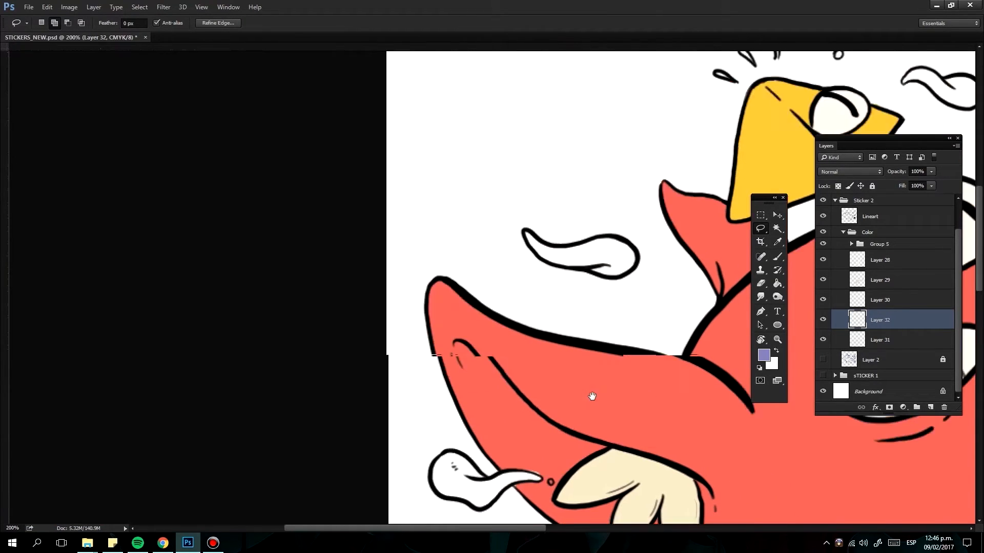
pyautogui.moveTo(600, 308); pyautogui.dragTo(569, 116)
pyautogui.moveTo(519, 316)
pyautogui.mouseDown()
pyautogui.moveTo(580, 360)
pyautogui.moveTo(231, 461)
pyautogui.mouseUp()
# Add the wavy cloud right of the hat and all the sweat drops to the selection for the purple fill.
pyautogui.press('space')
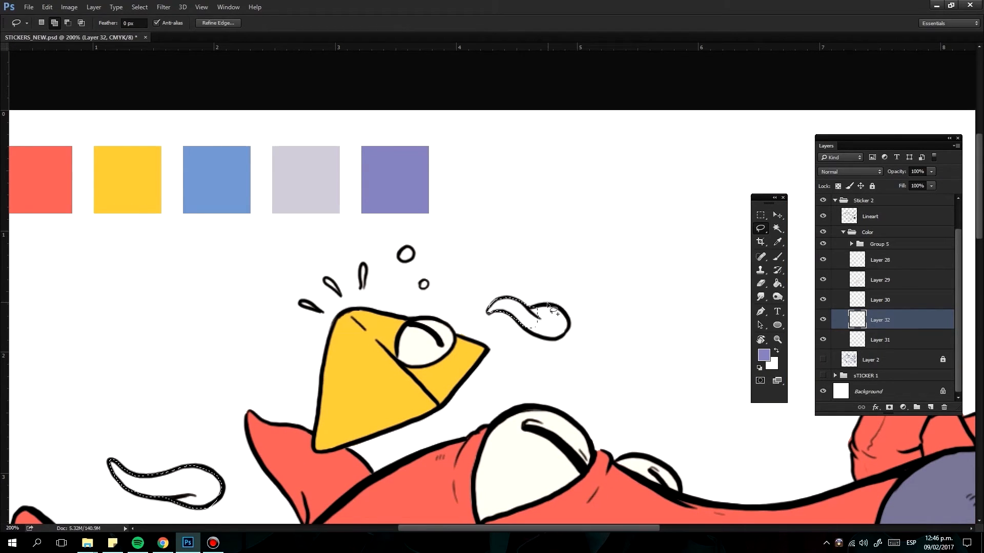
pyautogui.moveTo(531, 336); pyautogui.dragTo(531, 336)
pyautogui.moveTo(406, 254); pyautogui.dragTo(409, 257)
pyautogui.moveTo(423, 285); pyautogui.dragTo(425, 286)
pyautogui.moveTo(363, 269)
pyautogui.mouseDown()
pyautogui.moveTo(364, 284)
pyautogui.moveTo(320, 310)
pyautogui.mouseUp()
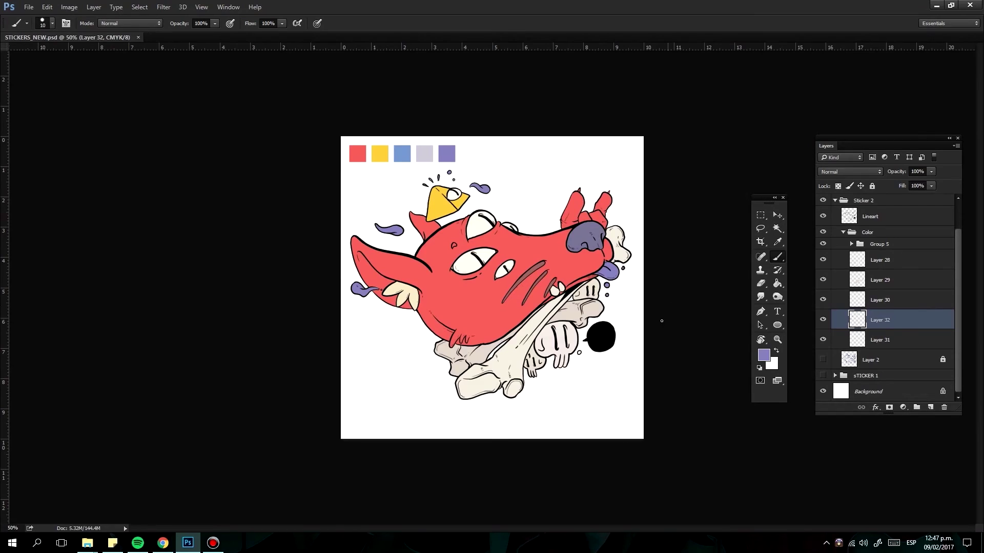
pyautogui.hotkey('ctrl', '+')
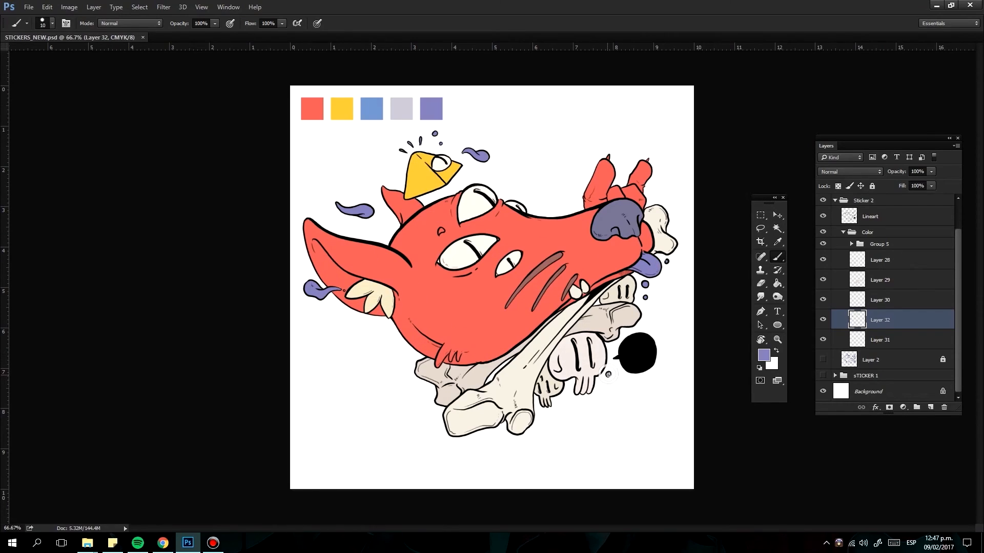